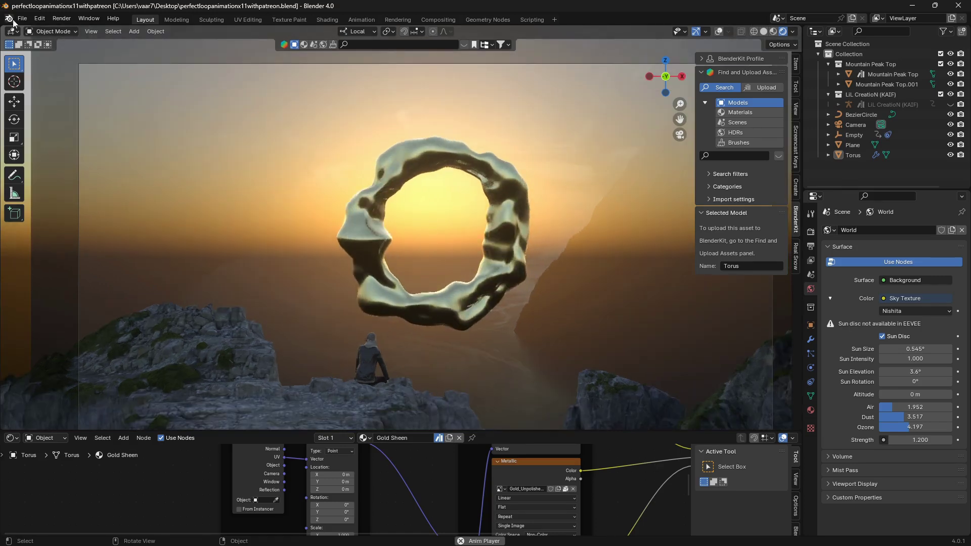
Start a new General file and delete the default cube, camera and light.
{"action": "left_click", "coordinate": [22, 18]}
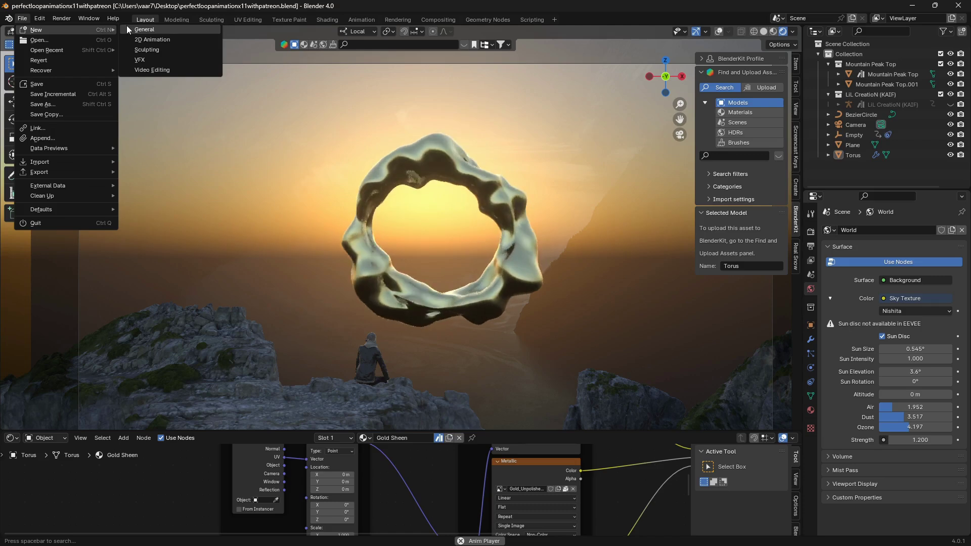
{"action": "left_click", "coordinate": [126, 28]}
{"action": "key", "text": "x"}
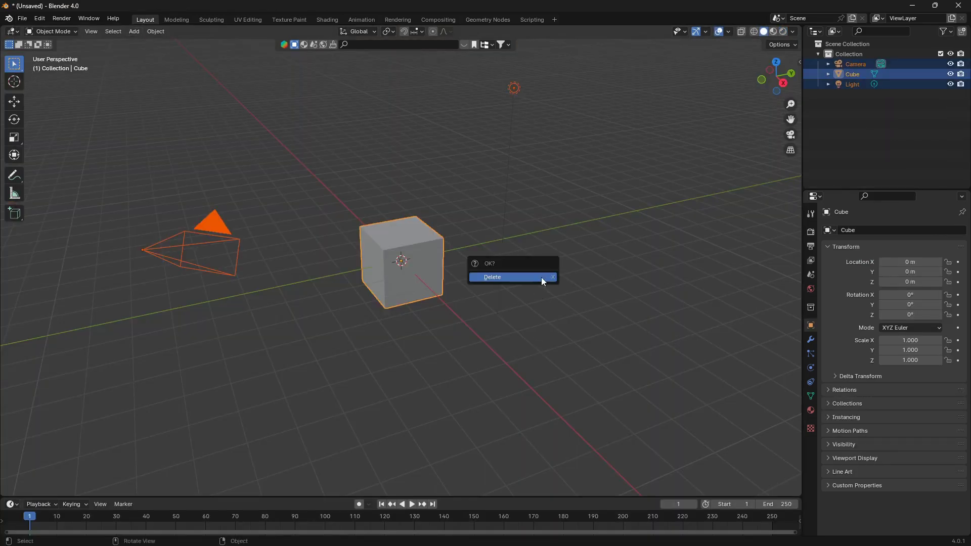
{"action": "left_click", "coordinate": [542, 277]}
Add a torus at the origin and scale it uniformly to 3.274 in top view.
{"action": "key", "text": "shift+a"}
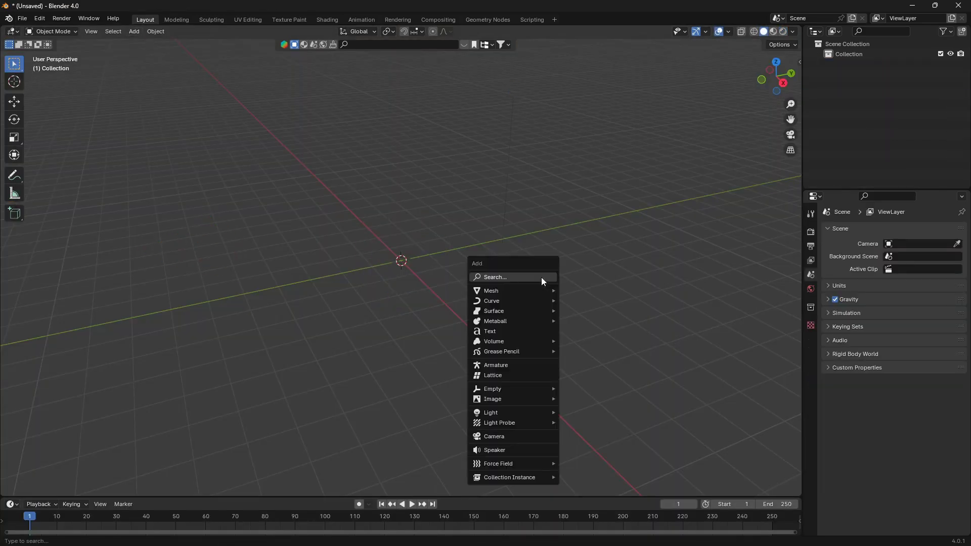
{"action": "mouse_move", "coordinate": [501, 291]}
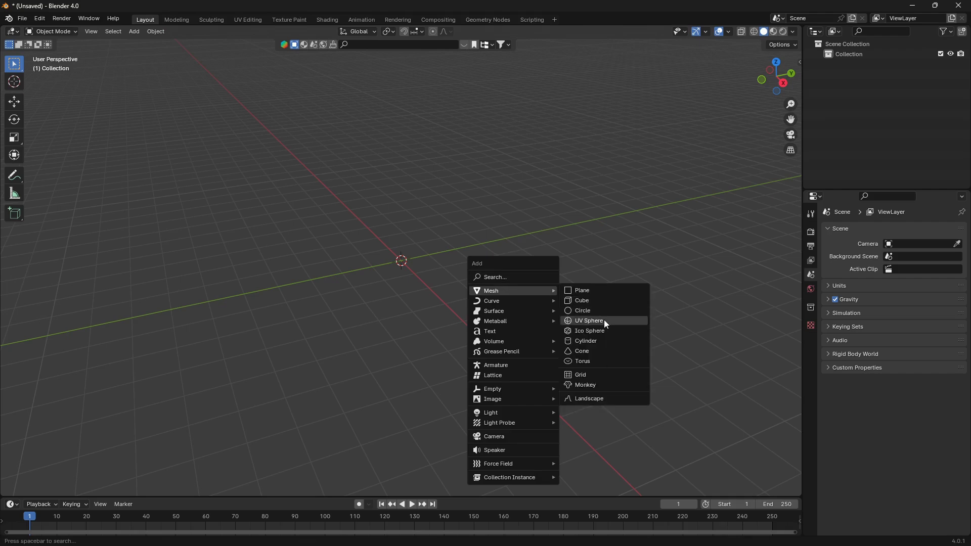
{"action": "left_click", "coordinate": [602, 361]}
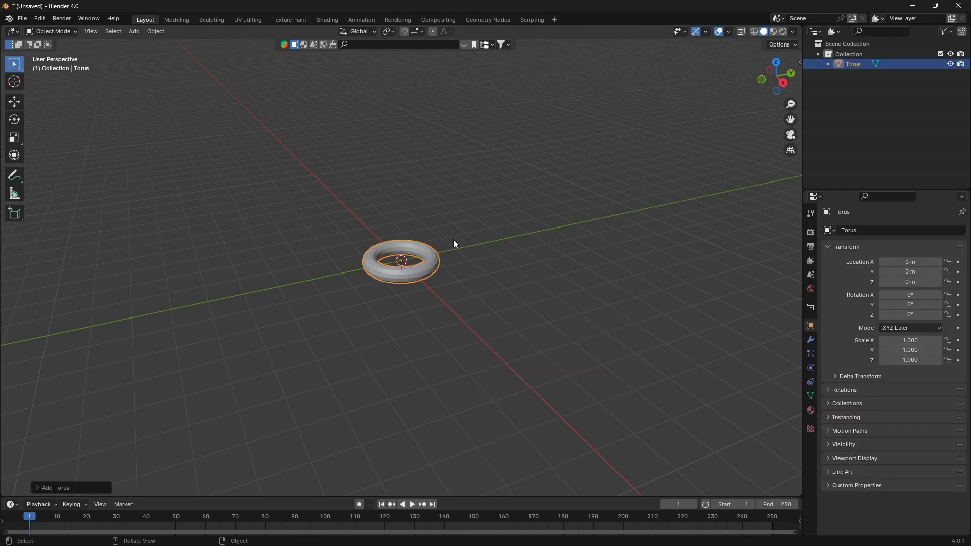
{"action": "key", "text": "KP_7"}
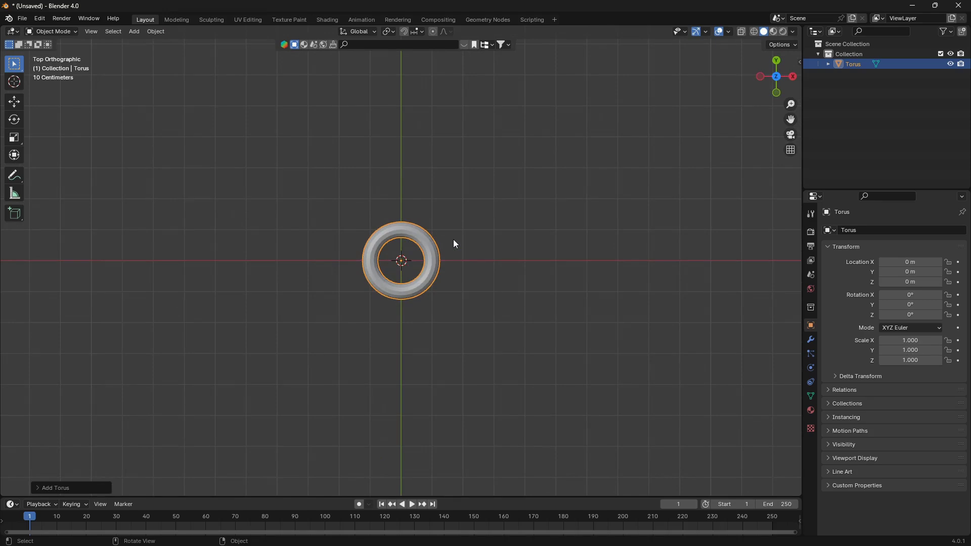
{"action": "key", "text": "s"}
{"action": "left_click", "coordinate": [150, 324]}
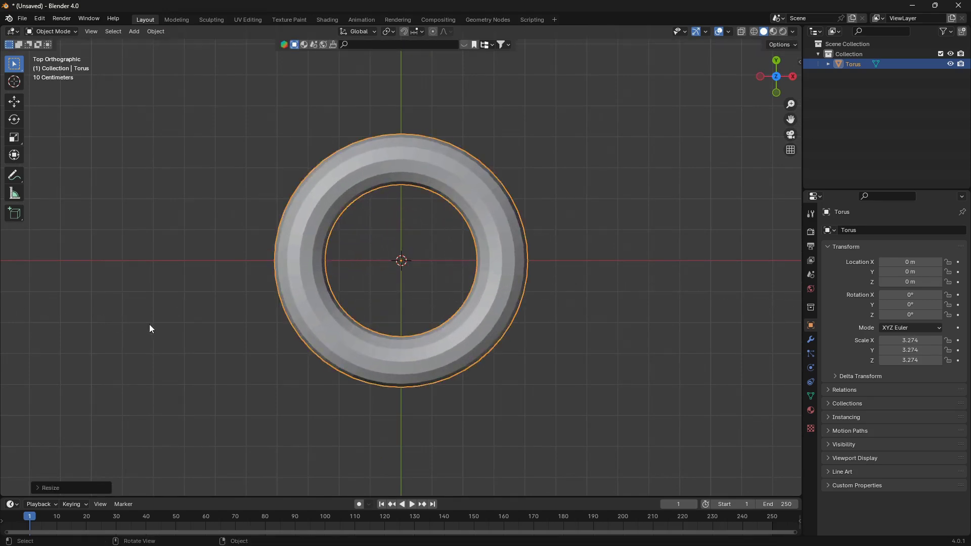
Turn on the Screencast Keys on-screen key display from the viewport side panel.
{"action": "key", "text": "n"}
{"action": "left_click", "coordinate": [798, 156]}
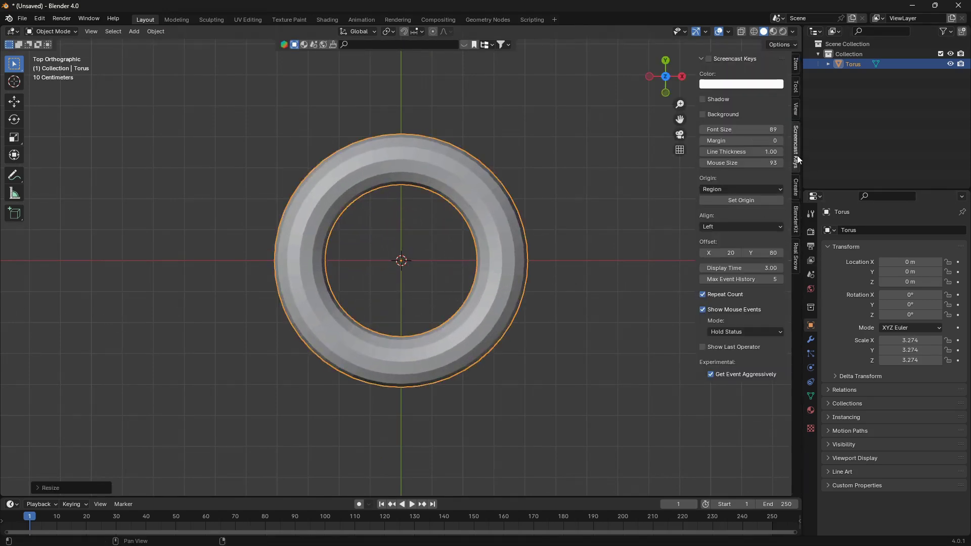
{"action": "left_click", "coordinate": [712, 59]}
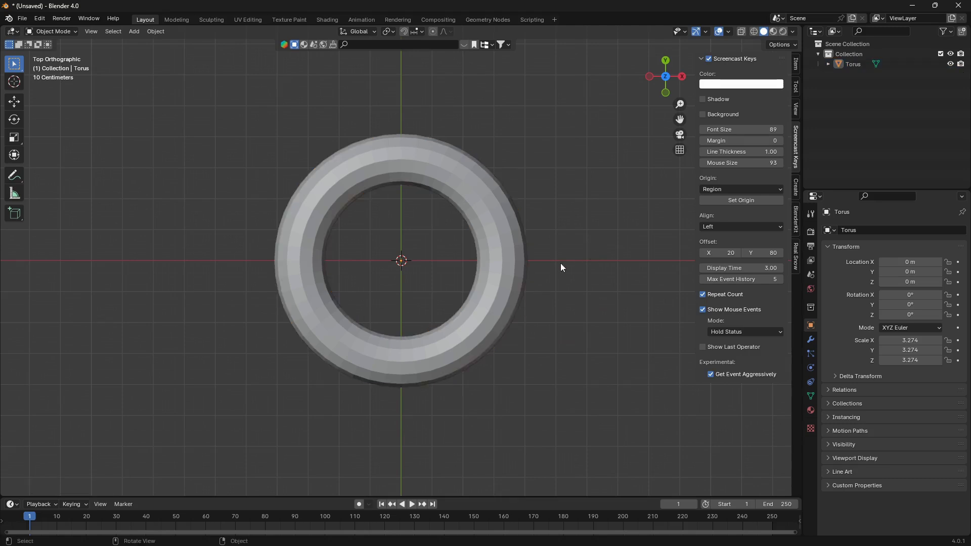
{"action": "key", "text": "n"}
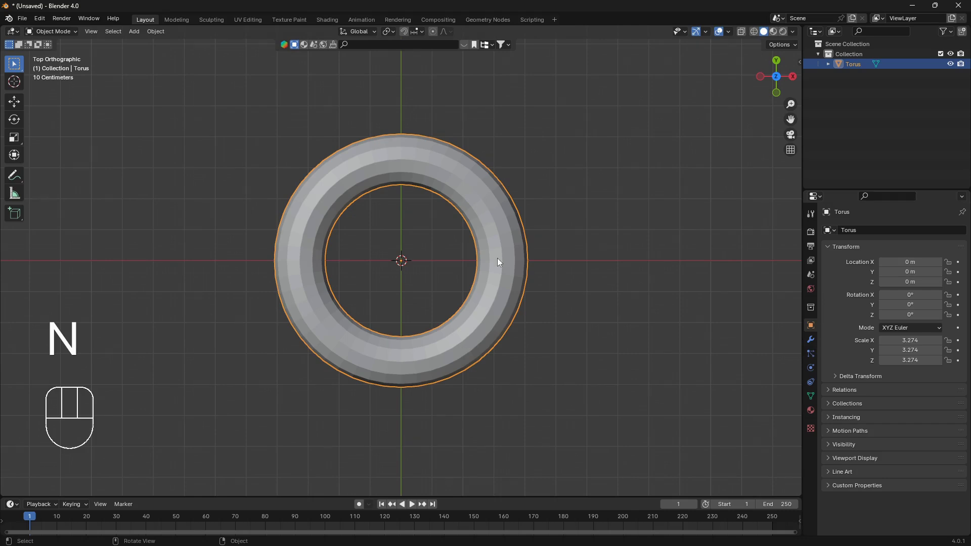
{"action": "scroll", "coordinate": [419, 349], "scroll_direction": "up", "scroll_amount": 2}
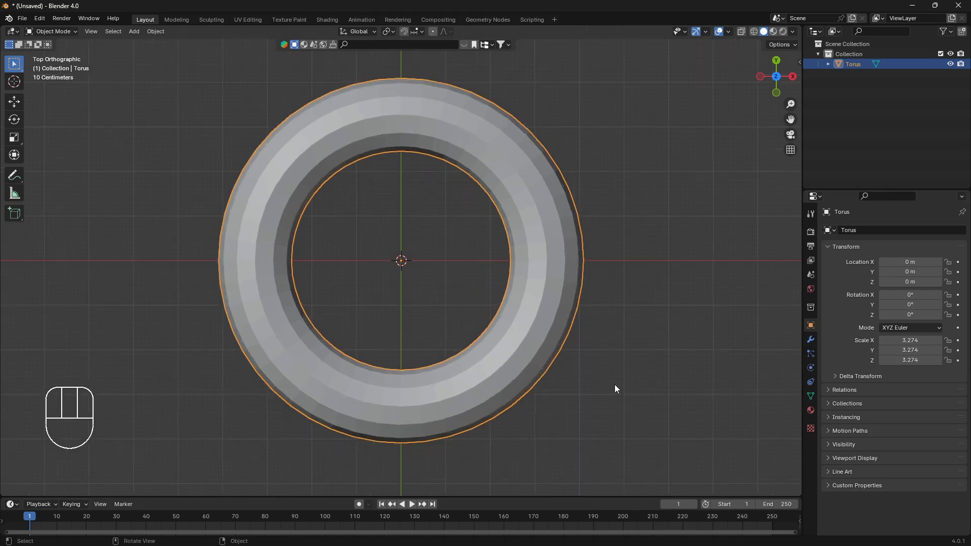
Add a Displace modifier to the torus with a new texture.
{"action": "left_click", "coordinate": [811, 340]}
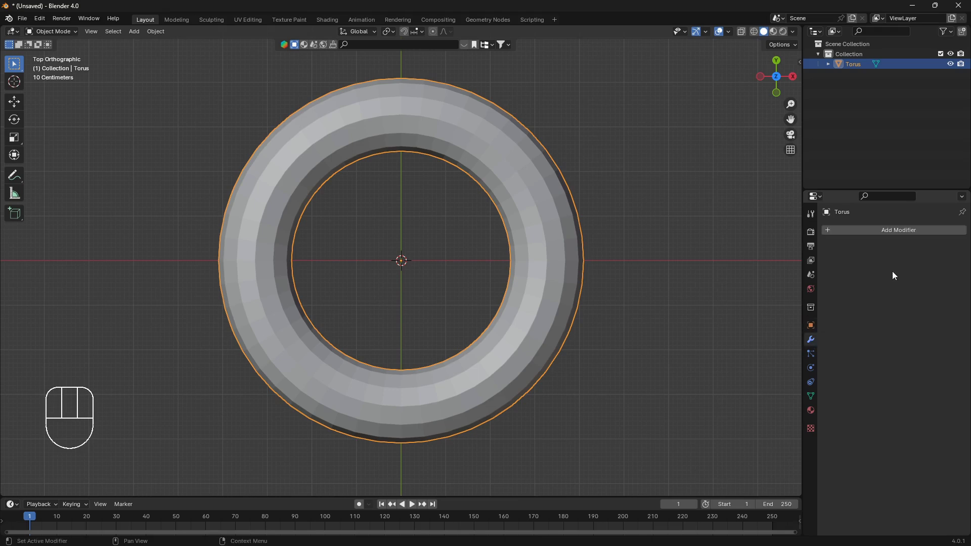
{"action": "left_click", "coordinate": [923, 230]}
{"action": "mouse_move", "coordinate": [915, 280]}
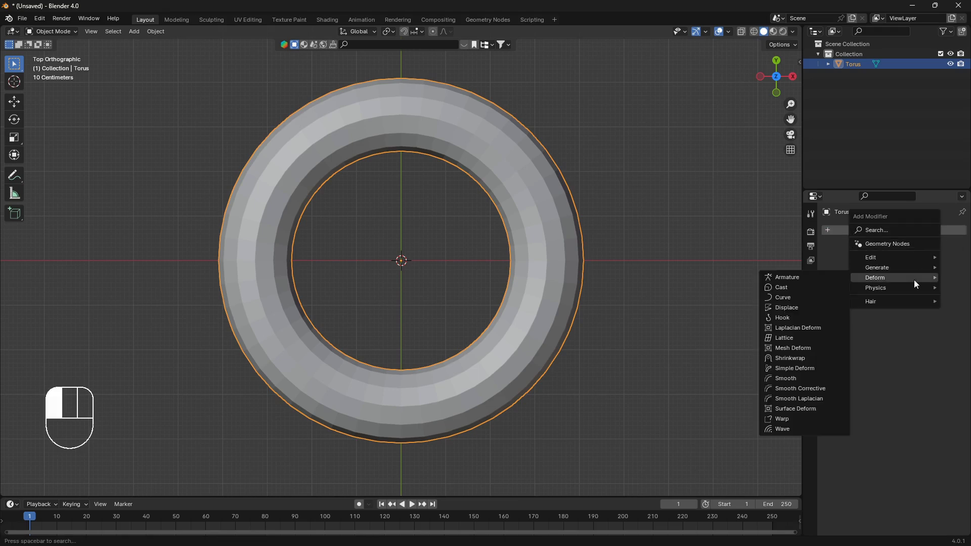
{"action": "left_click", "coordinate": [793, 308]}
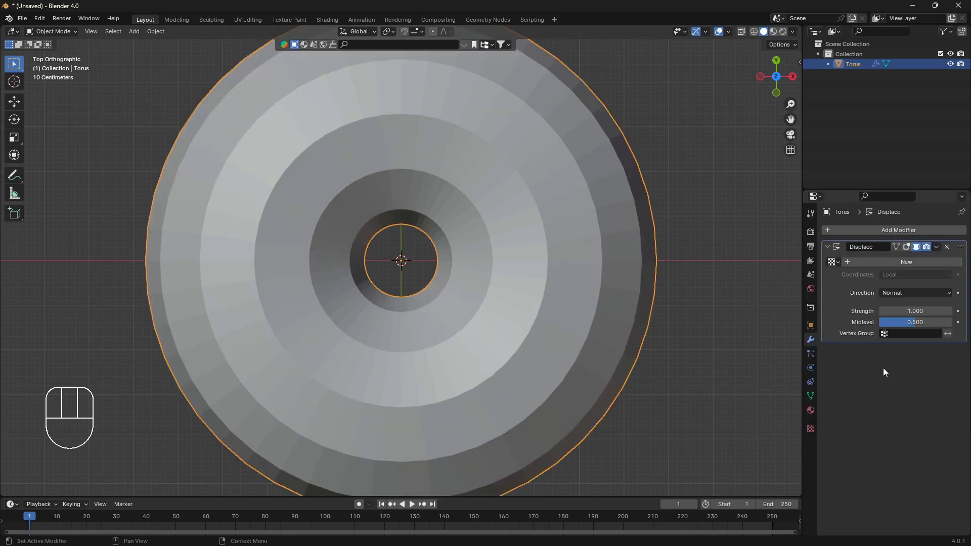
{"action": "left_click", "coordinate": [908, 263]}
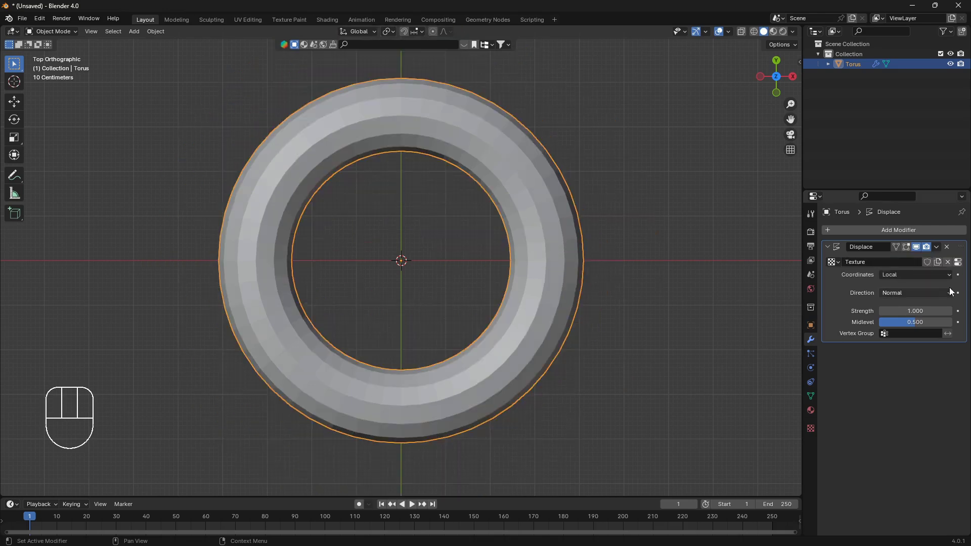
Set the displacement texture's type to Clouds.
{"action": "left_click", "coordinate": [958, 262]}
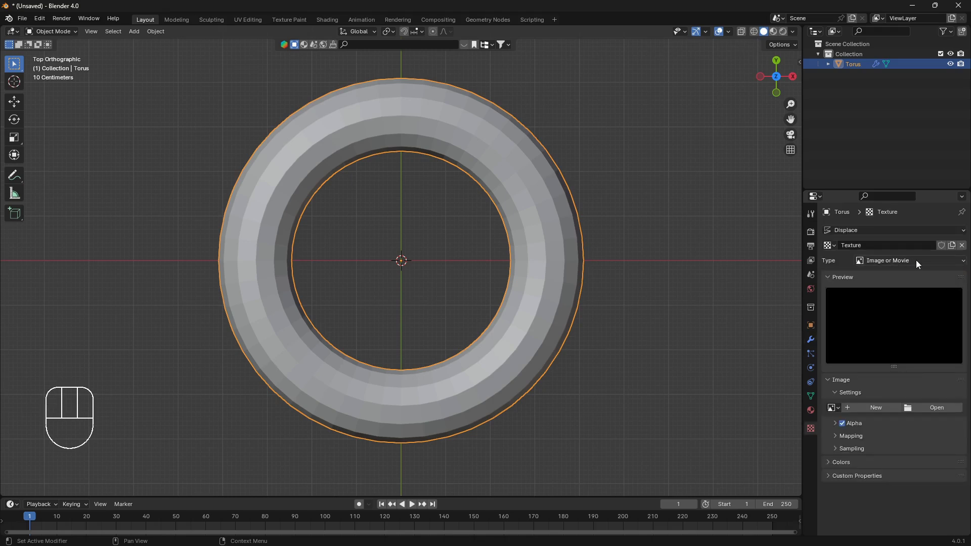
{"action": "left_click", "coordinate": [931, 260]}
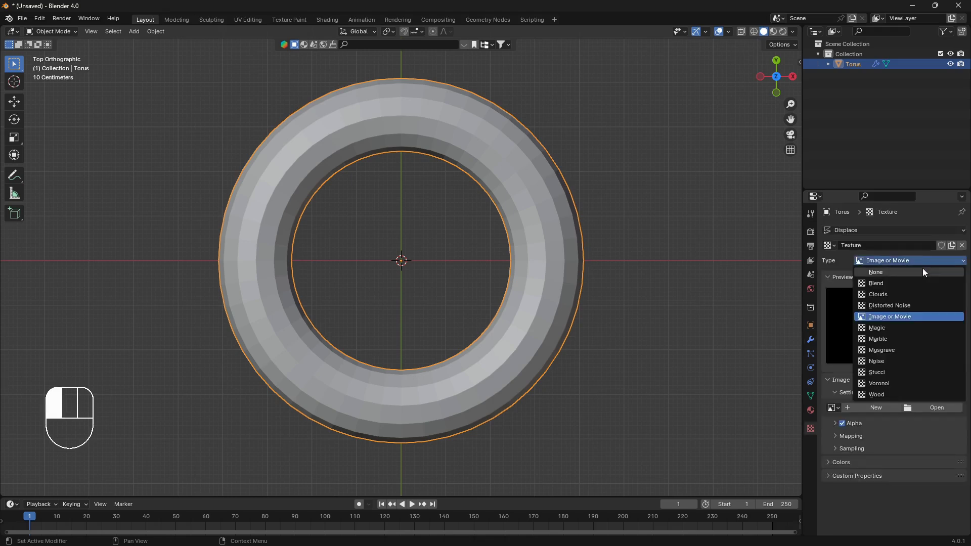
{"action": "left_click", "coordinate": [893, 294]}
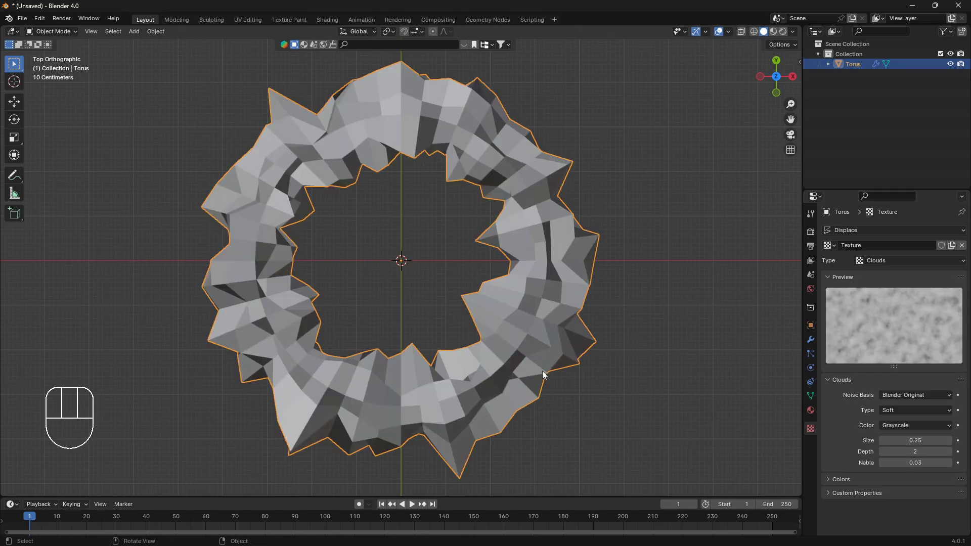
Make the timeline area taller and reframe the view on the torus.
{"action": "left_click_drag", "start_coordinate": [514, 499], "coordinate": [552, 410]}
{"action": "middle_click_drag", "start_coordinate": [526, 276], "coordinate": [542, 303], "text": "ctrl"}
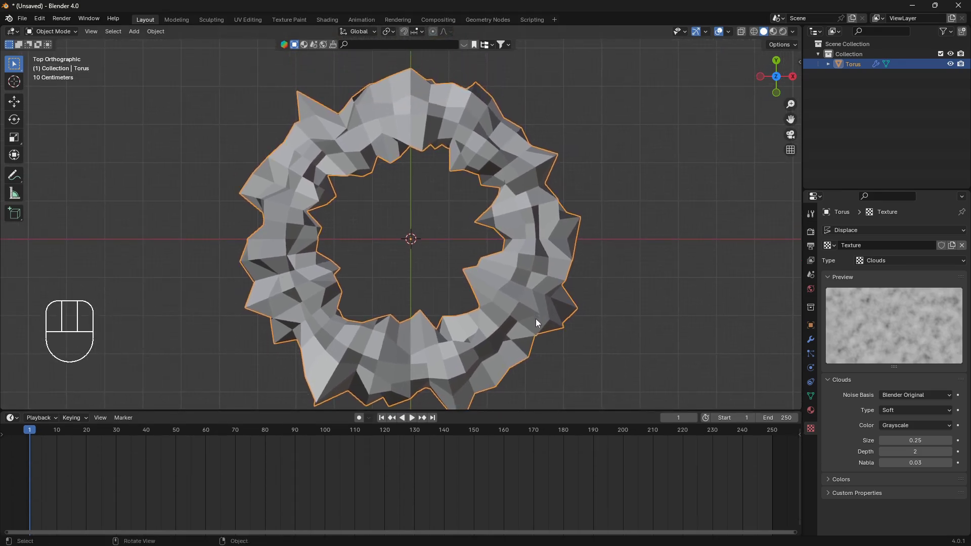
{"action": "scroll", "coordinate": [536, 320], "scroll_direction": "up", "scroll_amount": 1}
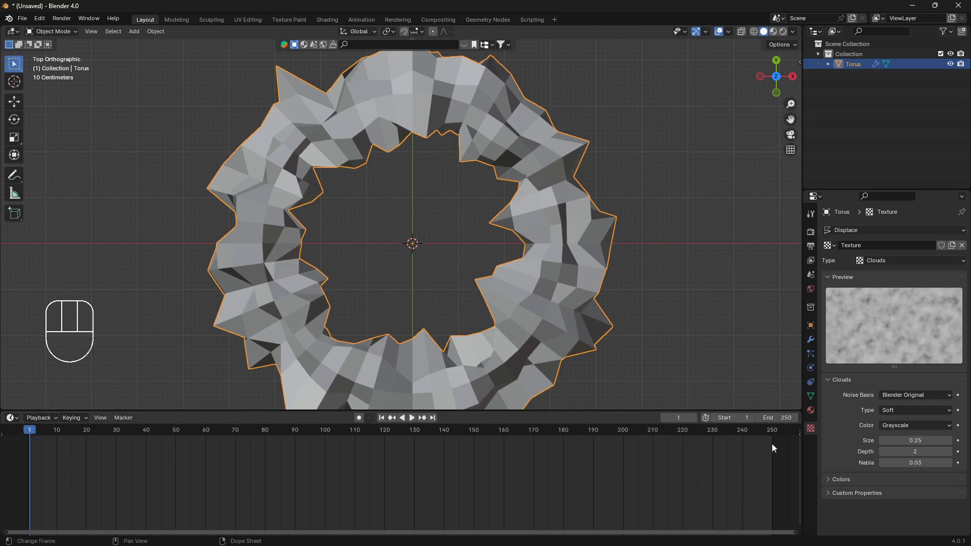
Try a Clouds Size of 0.37, undo back to 0.25, and return to top view.
{"action": "left_click_drag", "start_coordinate": [916, 441], "coordinate": [874, 440], "text": "shift"}
{"action": "key", "text": "ctrl+z"}
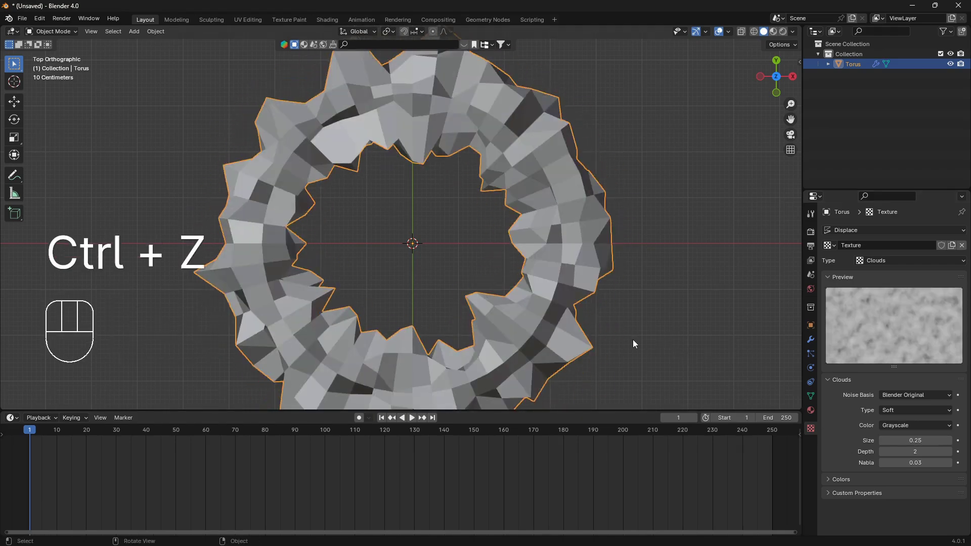
{"action": "middle_click_drag", "start_coordinate": [544, 303], "coordinate": [539, 261]}
{"action": "key", "text": "KP_7"}
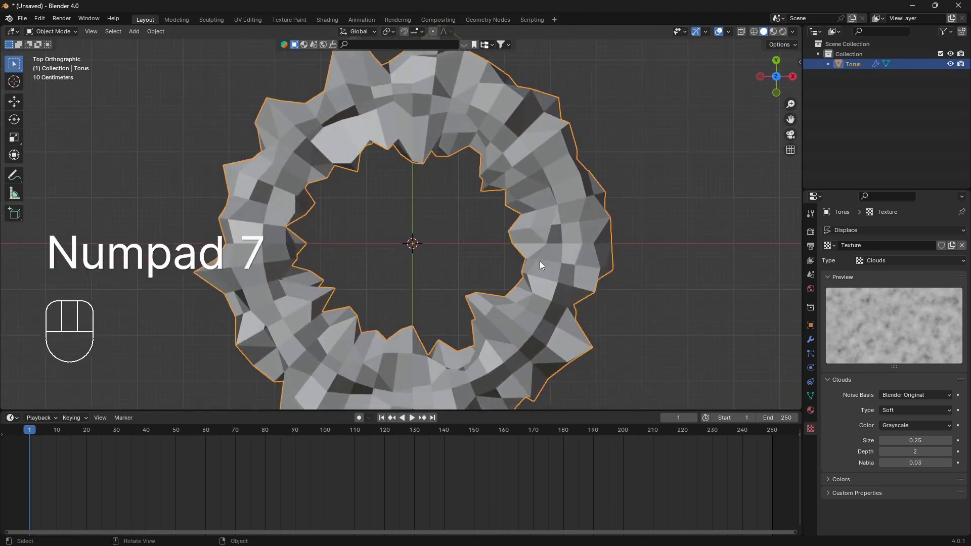
{"action": "scroll", "coordinate": [533, 212], "scroll_direction": "down", "scroll_amount": 3}
{"action": "scroll", "coordinate": [531, 214], "scroll_direction": "up", "scroll_amount": 2}
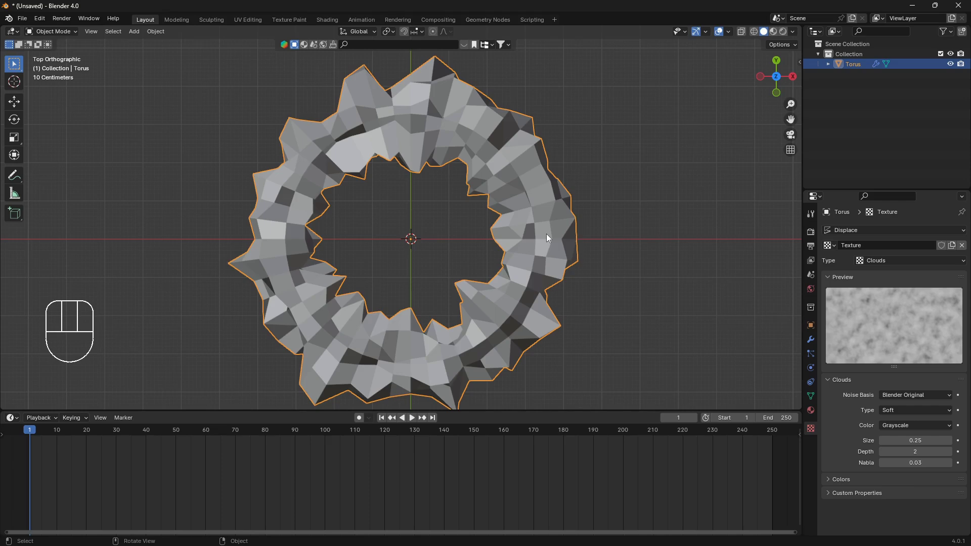
Hide the torus and add an enlarged Bezier circle at the origin.
{"action": "key", "text": "h"}
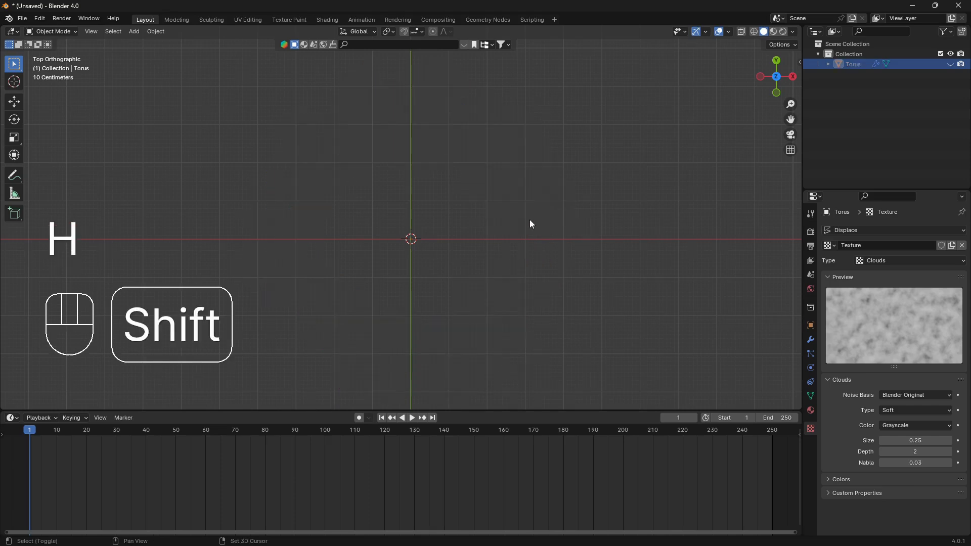
{"action": "key", "text": "shift+a"}
{"action": "mouse_move", "coordinate": [517, 231]}
{"action": "left_click", "coordinate": [579, 245]}
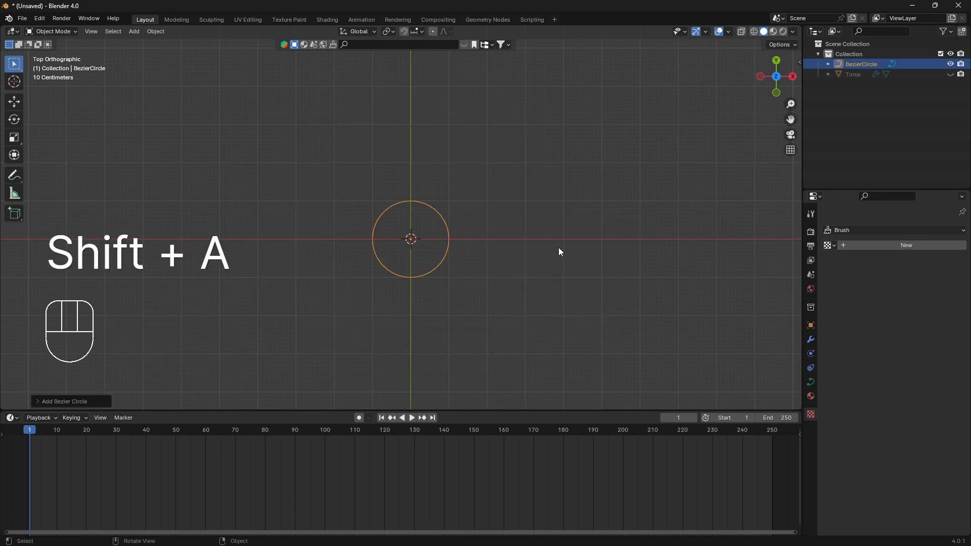
{"action": "key", "text": "s"}
{"action": "left_click", "coordinate": [798, 320]}
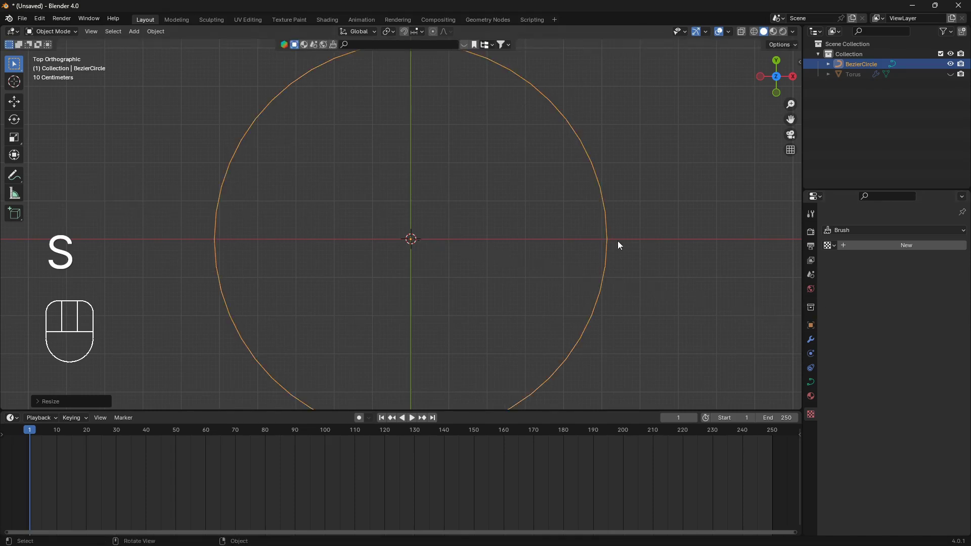
Add a cube-shaped empty at the centre and shrink it twice.
{"action": "key", "text": "alt+a"}
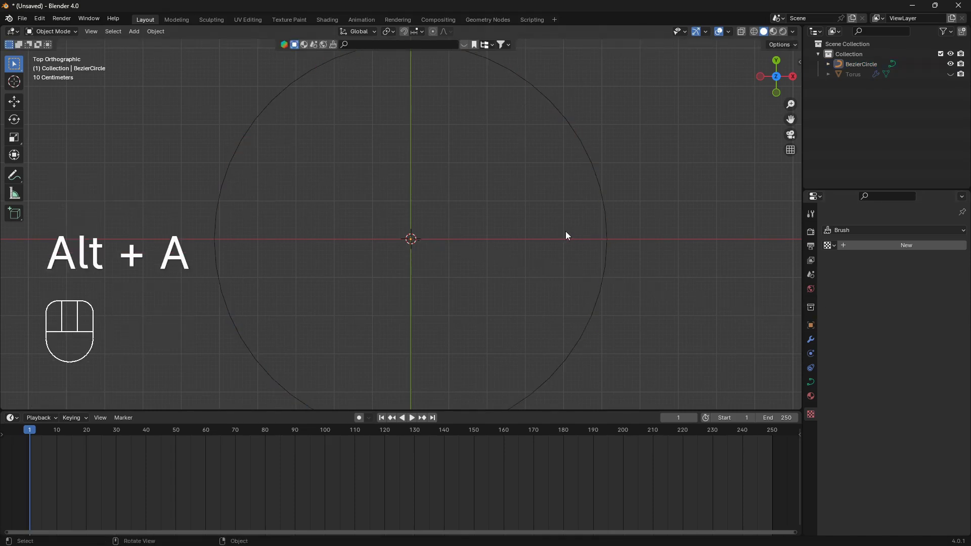
{"action": "key", "text": "shift+a"}
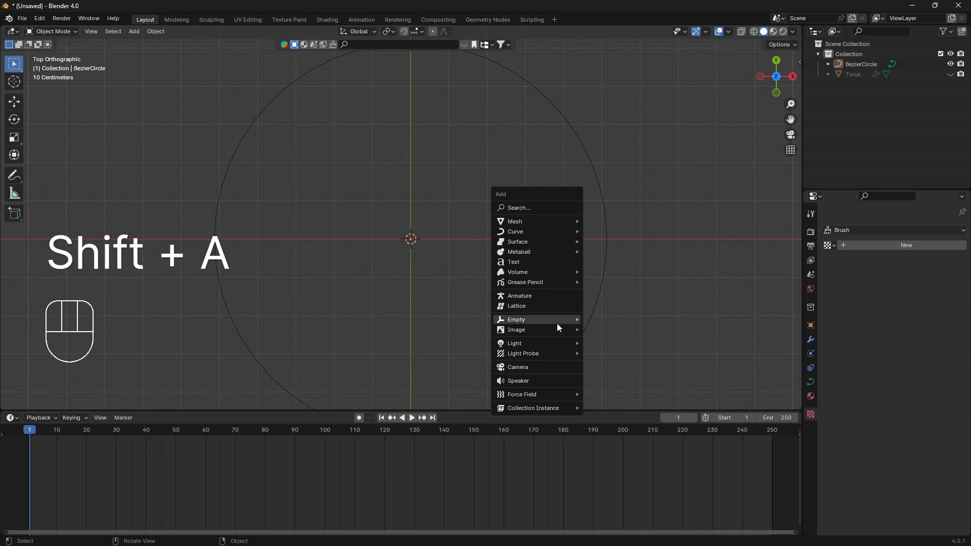
{"action": "mouse_move", "coordinate": [542, 320]}
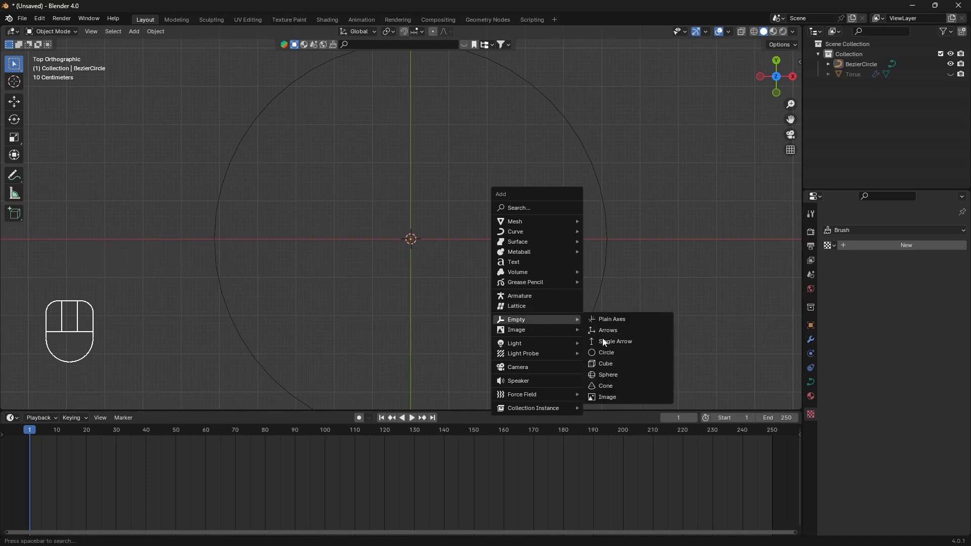
{"action": "left_click", "coordinate": [628, 364]}
{"action": "middle_click_drag", "start_coordinate": [573, 236], "coordinate": [492, 197]}
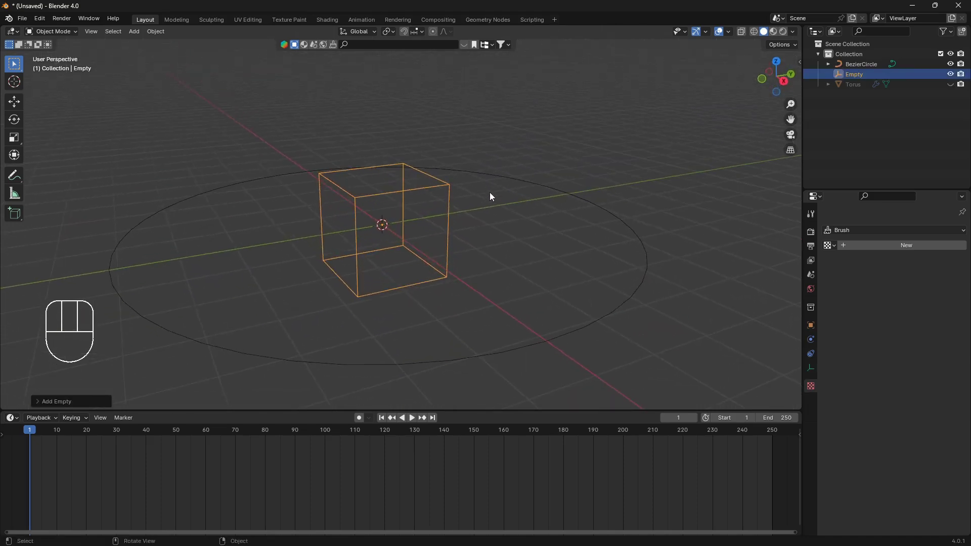
{"action": "key", "text": "s"}
{"action": "left_click", "coordinate": [481, 221]}
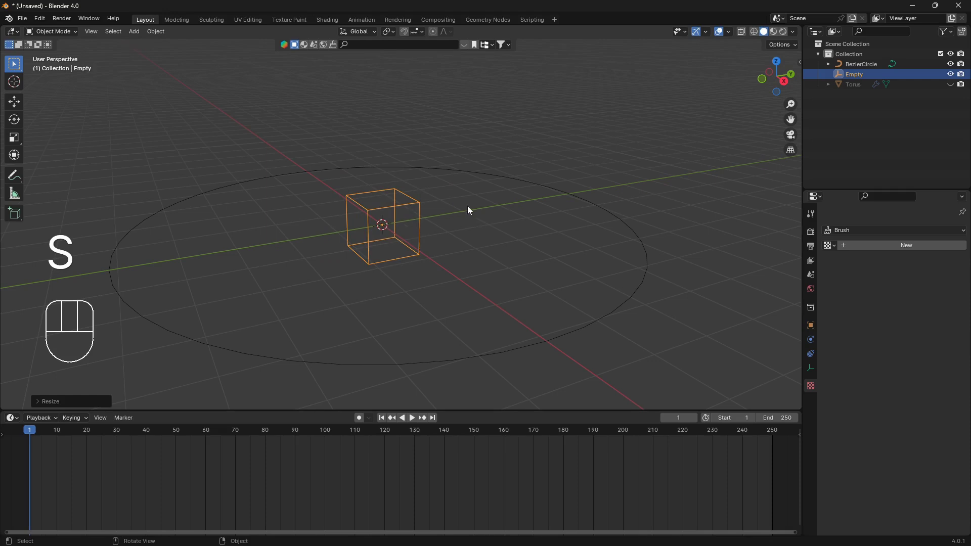
{"action": "key", "text": "s"}
{"action": "left_click", "coordinate": [445, 215]}
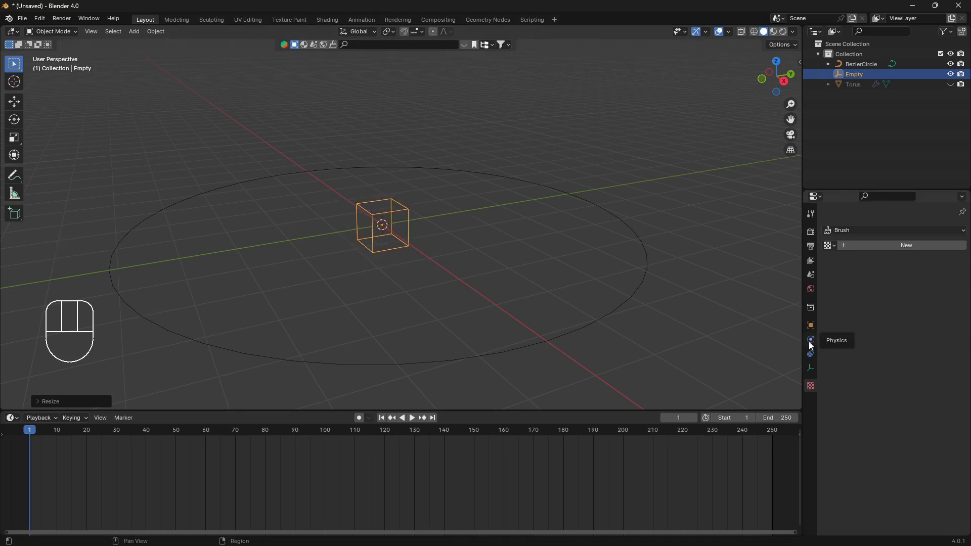
Give the Empty a Follow Path constraint targeting the BezierCircle.
{"action": "left_click", "coordinate": [812, 354]}
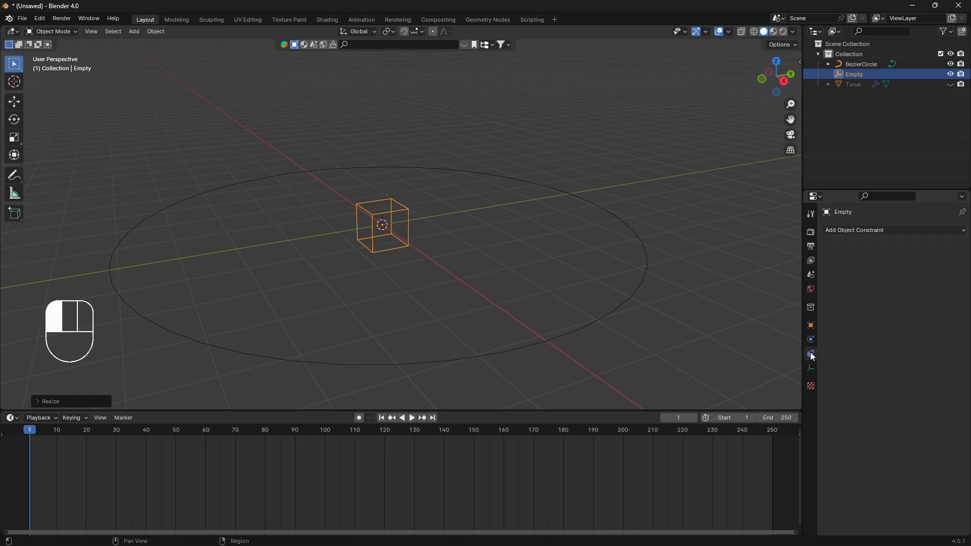
{"action": "left_click", "coordinate": [926, 231]}
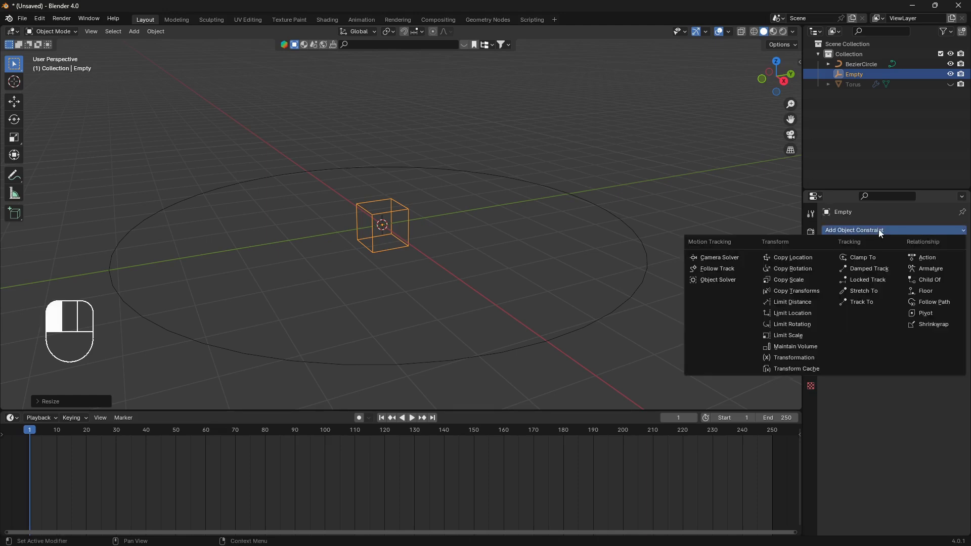
{"action": "left_click", "coordinate": [940, 302]}
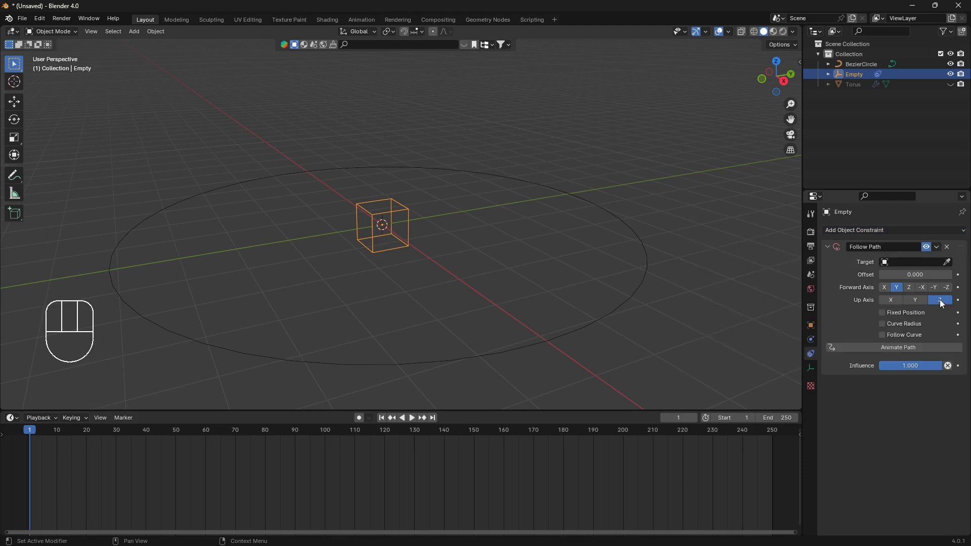
{"action": "left_click", "coordinate": [947, 262]}
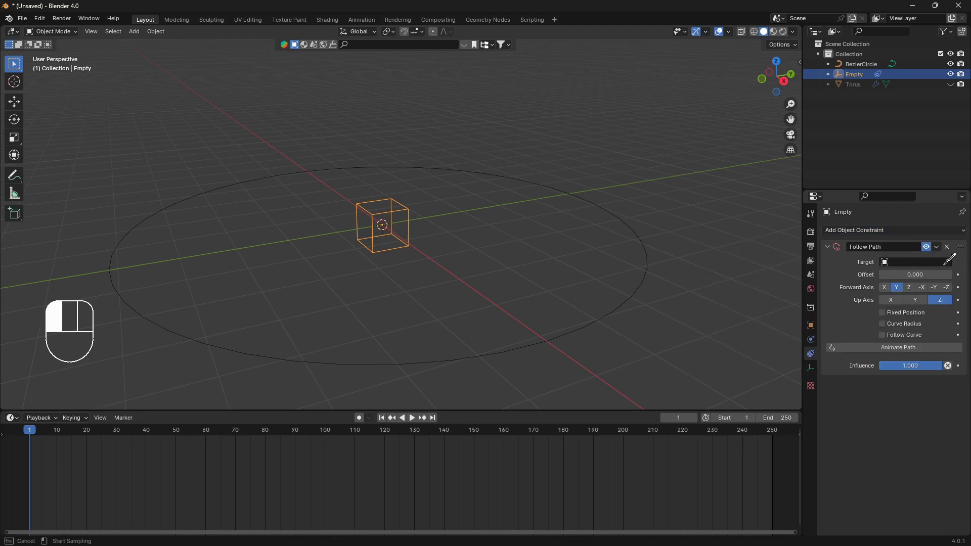
{"action": "left_click", "coordinate": [138, 308]}
Frame the whole circle from the top and keyframe the path Offset 0 at frame 1.
{"action": "key", "text": "KP_7"}
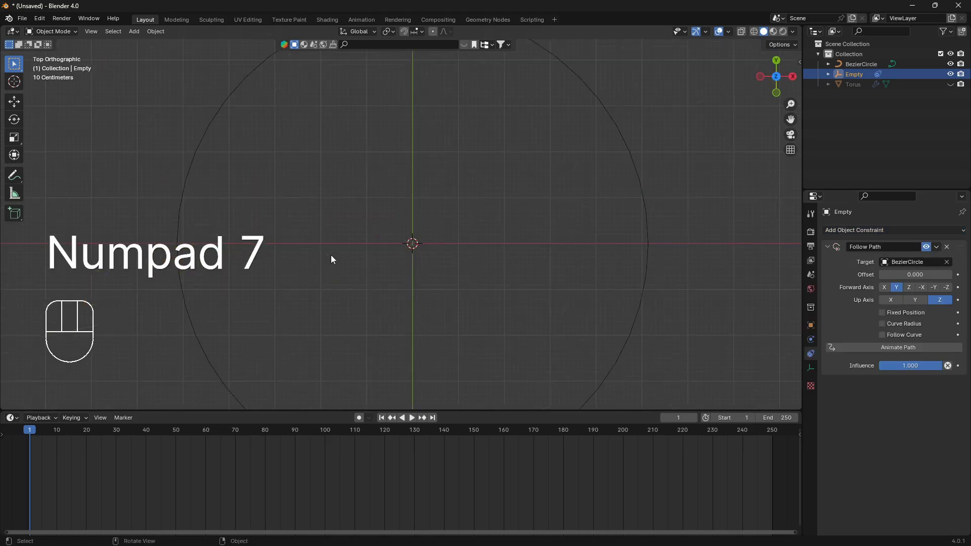
{"action": "scroll", "coordinate": [426, 245], "scroll_direction": "down", "scroll_amount": 2}
{"action": "middle_click_drag", "start_coordinate": [426, 245], "coordinate": [423, 205], "text": "shift"}
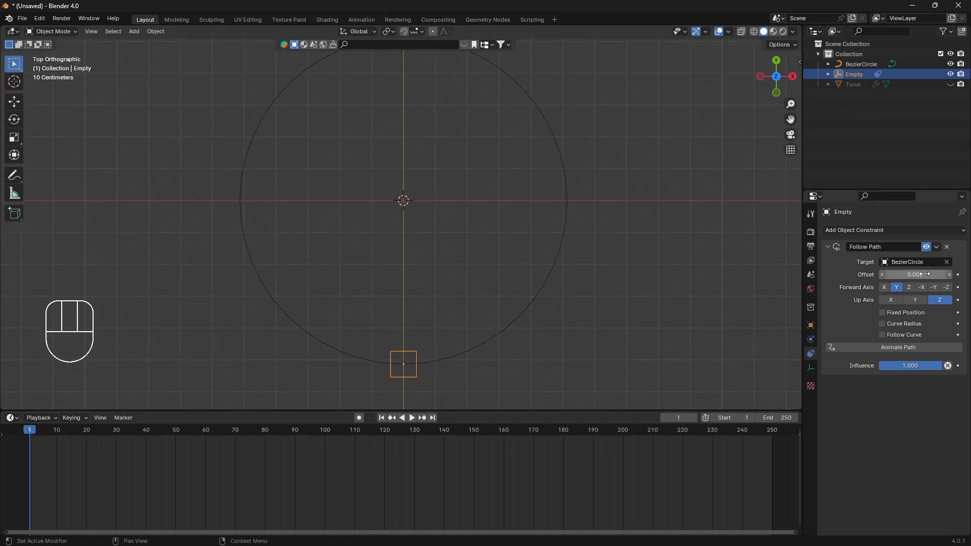
{"action": "left_click", "coordinate": [959, 274]}
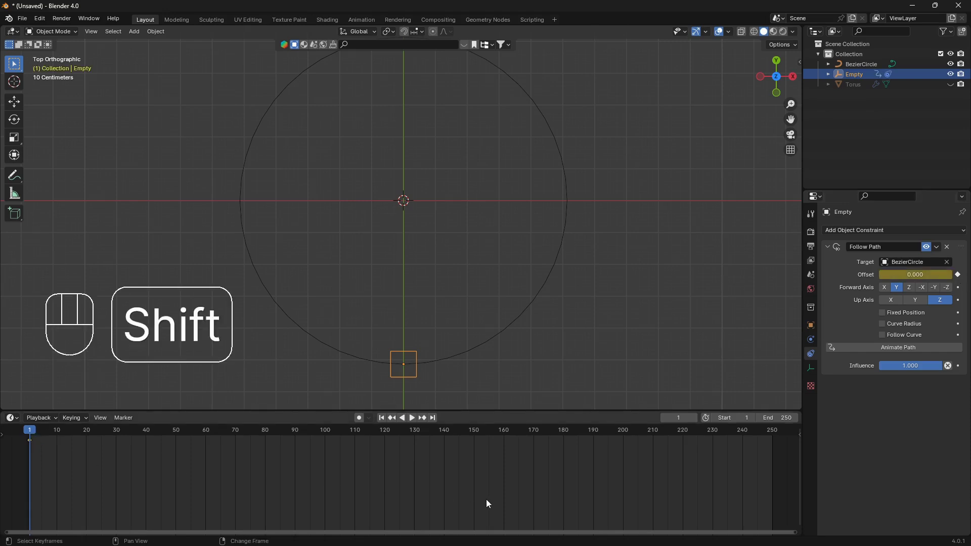
Keyframe the path Offset at 100 on frame 251.
{"action": "key", "text": "shift+Right"}
{"action": "key", "text": "Right"}
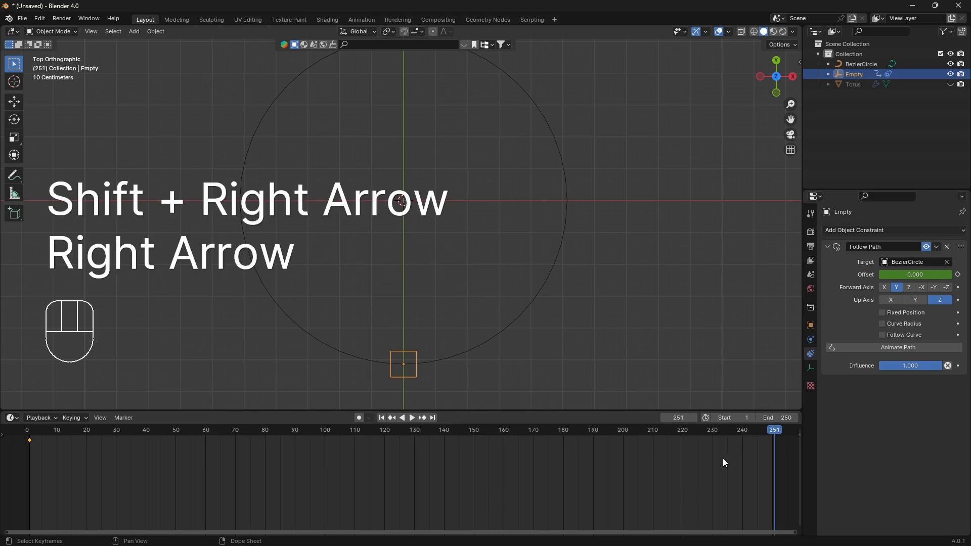
{"action": "left_click", "coordinate": [918, 275]}
{"action": "key", "text": "BackSpace"}
{"action": "type", "text": "100"}
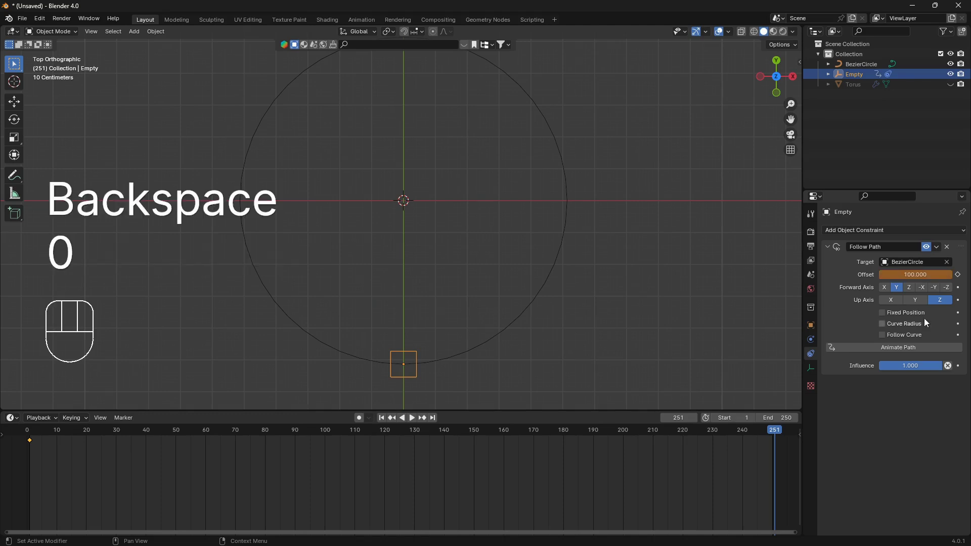
{"action": "key", "text": "Return"}
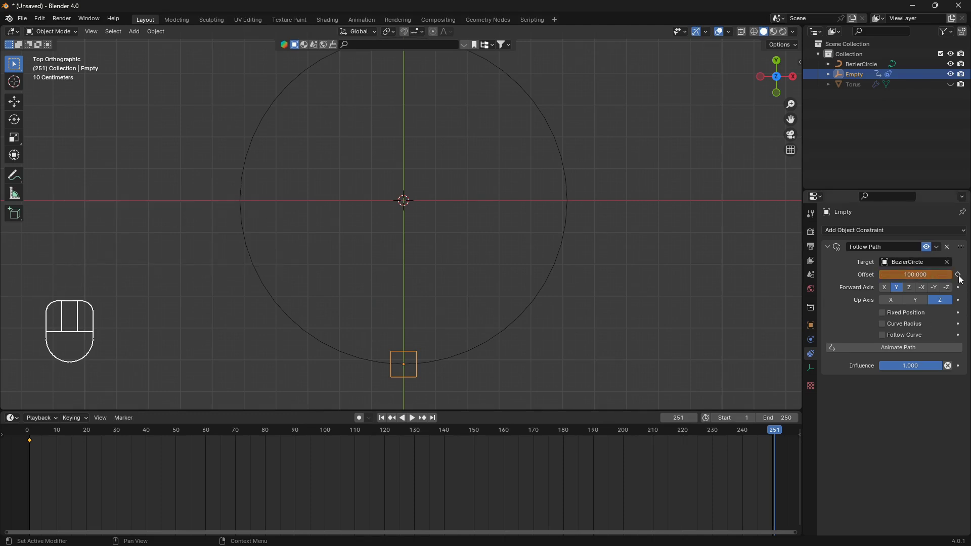
{"action": "left_click", "coordinate": [958, 274]}
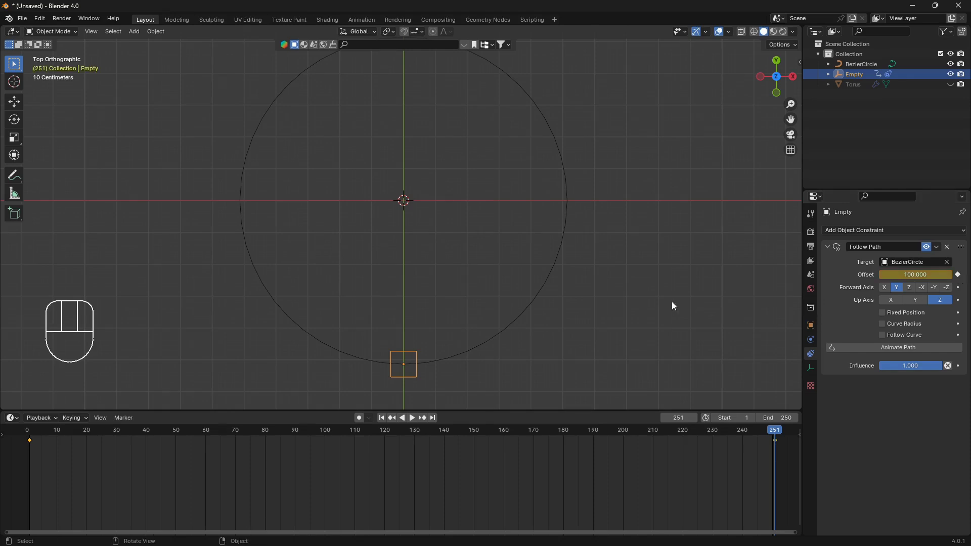
Play the animation to watch the Empty circle the path, then stop playback.
{"action": "key", "text": "space"}
{"action": "scroll", "coordinate": [387, 249], "scroll_direction": "down", "scroll_amount": 1}
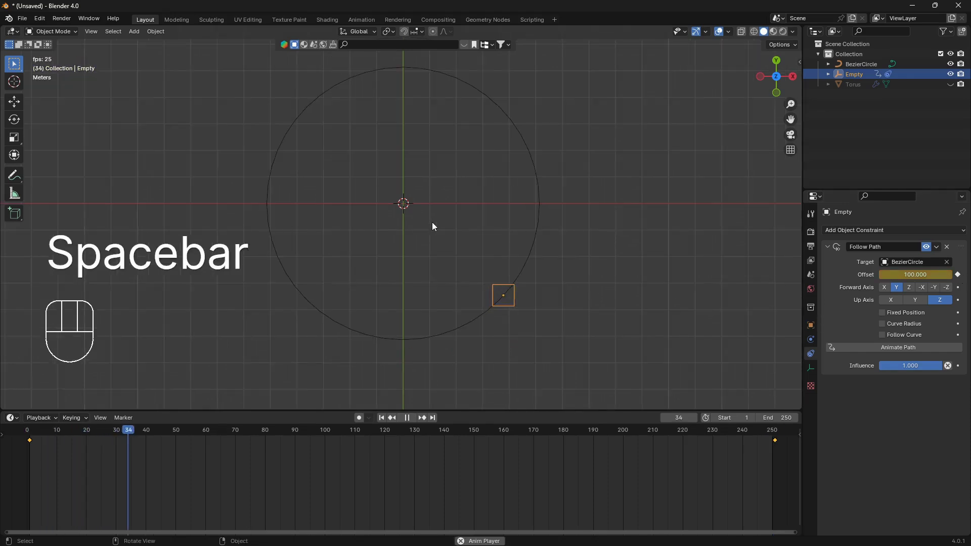
{"action": "middle_click_drag", "start_coordinate": [432, 222], "coordinate": [451, 263], "text": "shift"}
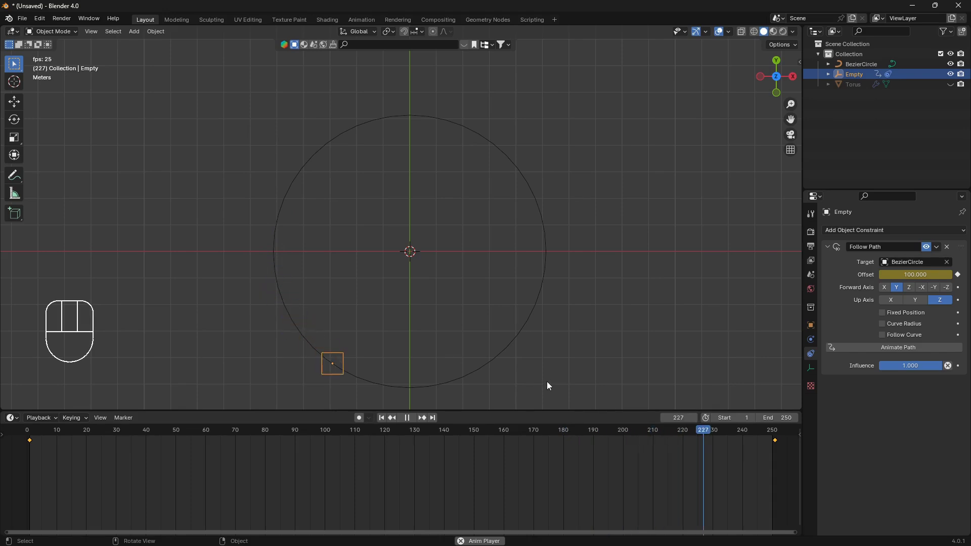
{"action": "key", "text": "space"}
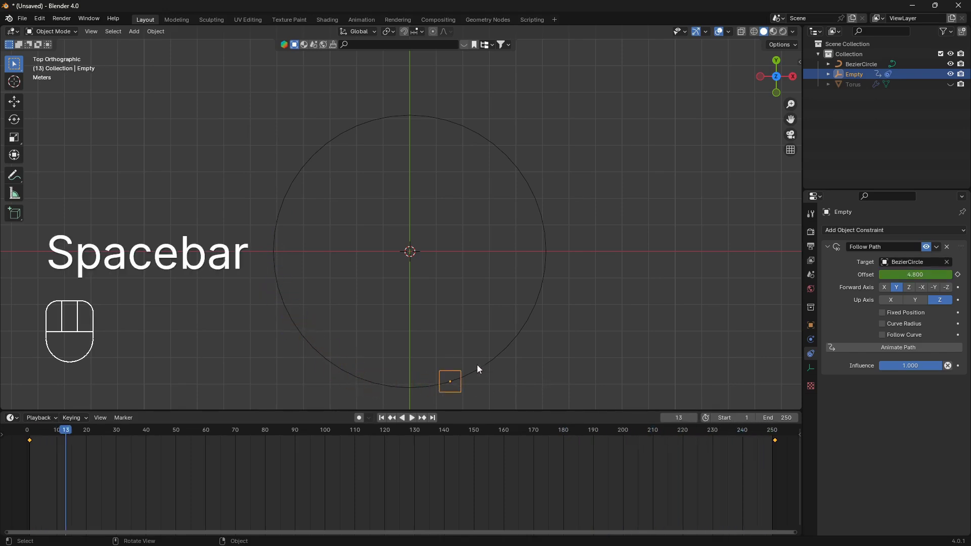
{"action": "left_click", "coordinate": [39, 19]}
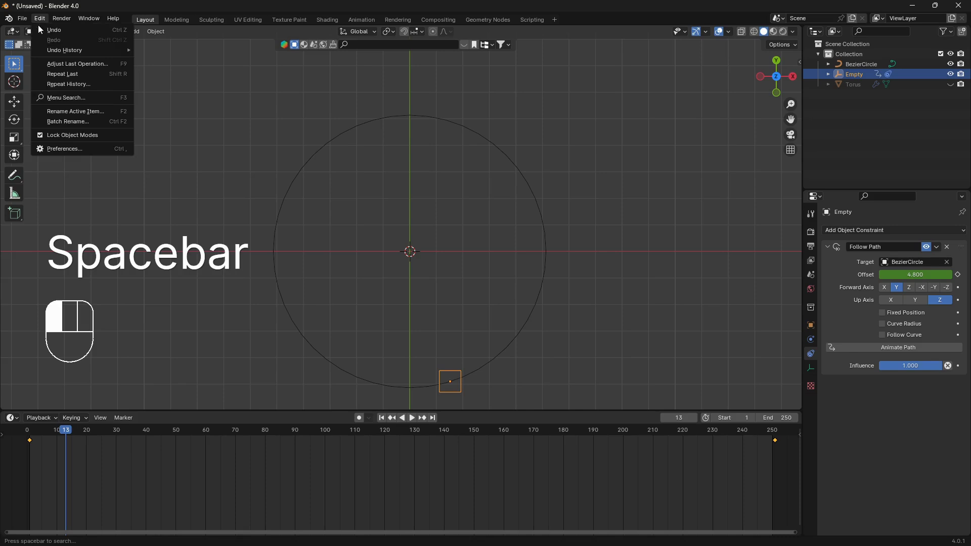
{"action": "left_click", "coordinate": [64, 151]}
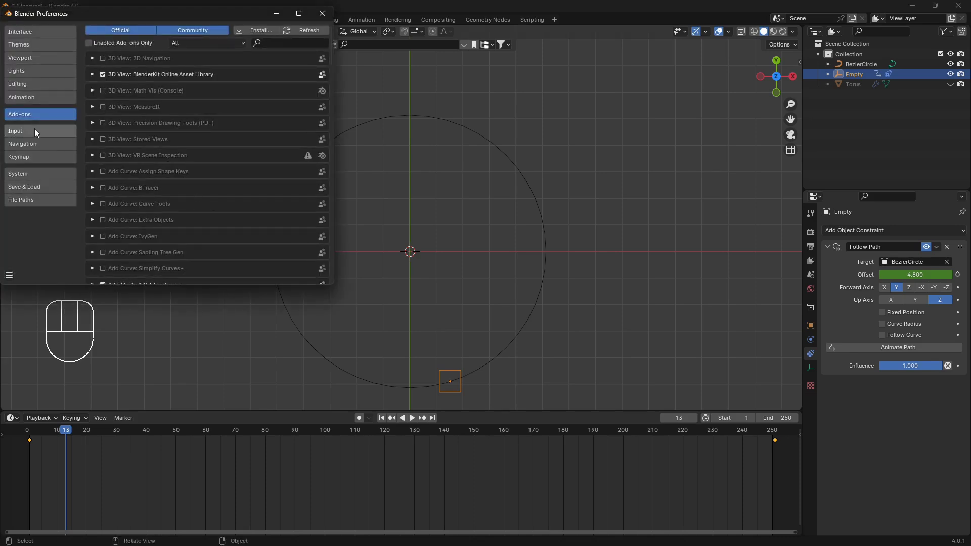
{"action": "left_click", "coordinate": [26, 98]}
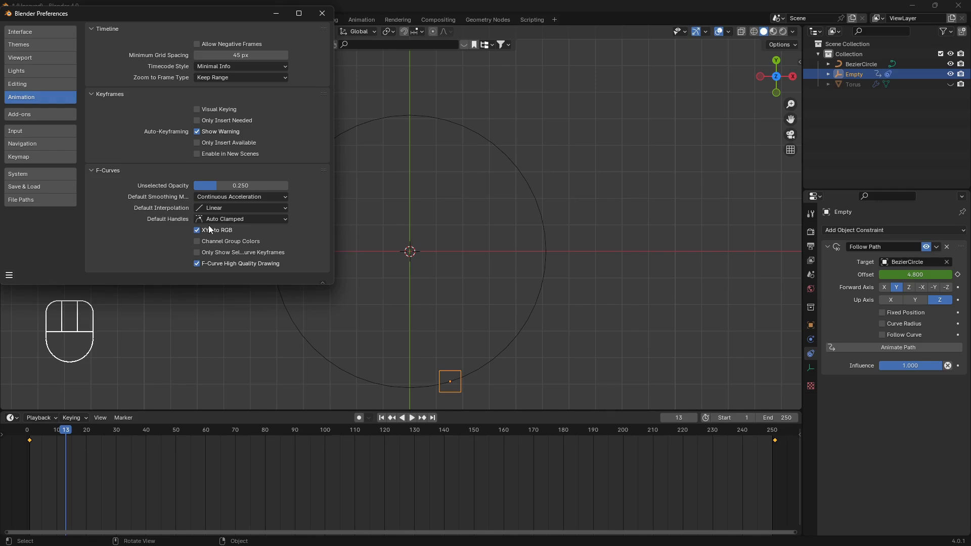
{"action": "left_click", "coordinate": [317, 17]}
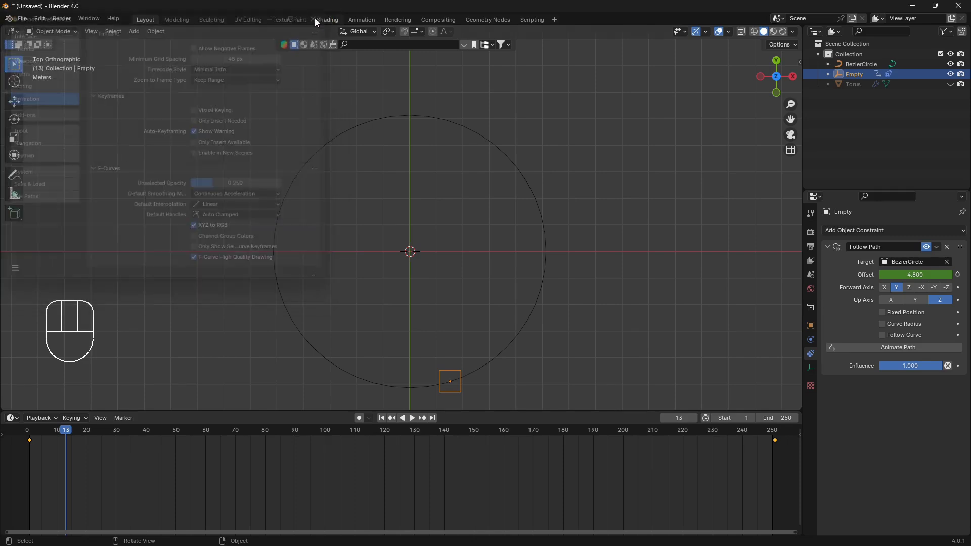
{"action": "scroll", "coordinate": [461, 332], "scroll_direction": "up", "scroll_amount": 2}
Unhide the torus, make it active and show its modifiers.
{"action": "scroll", "coordinate": [463, 332], "scroll_direction": "down", "scroll_amount": 2}
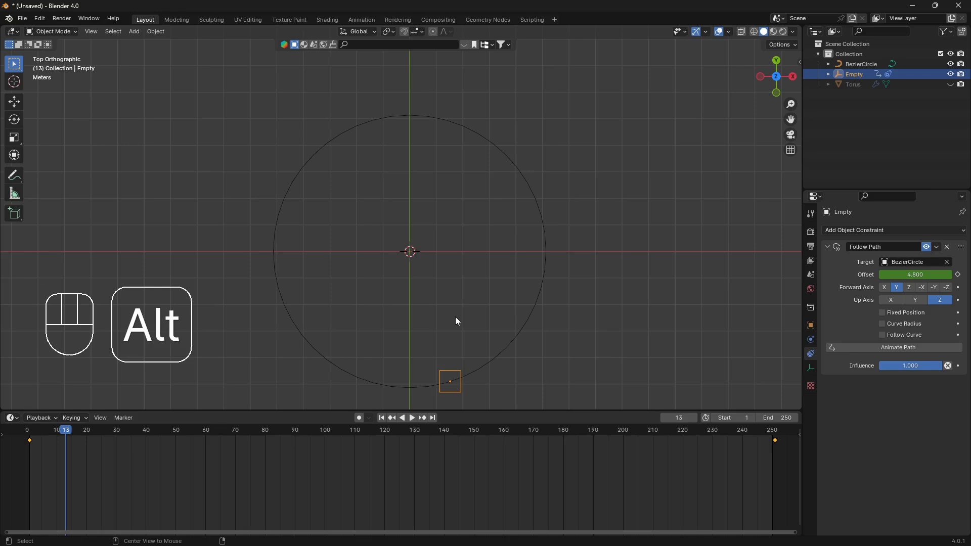
{"action": "key", "text": "alt+h"}
{"action": "left_click", "coordinate": [495, 237]}
{"action": "scroll", "coordinate": [489, 272], "scroll_direction": "up", "scroll_amount": 2}
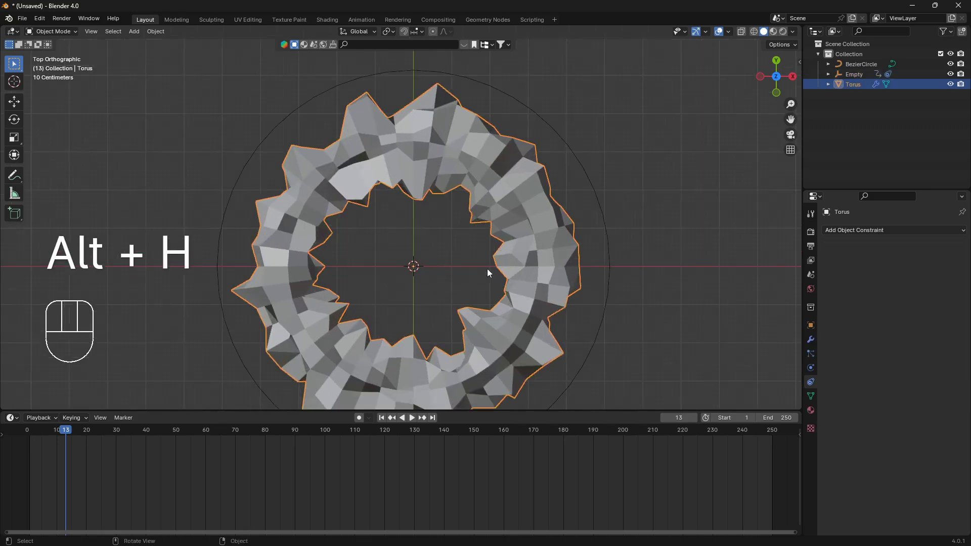
{"action": "left_click", "coordinate": [811, 342]}
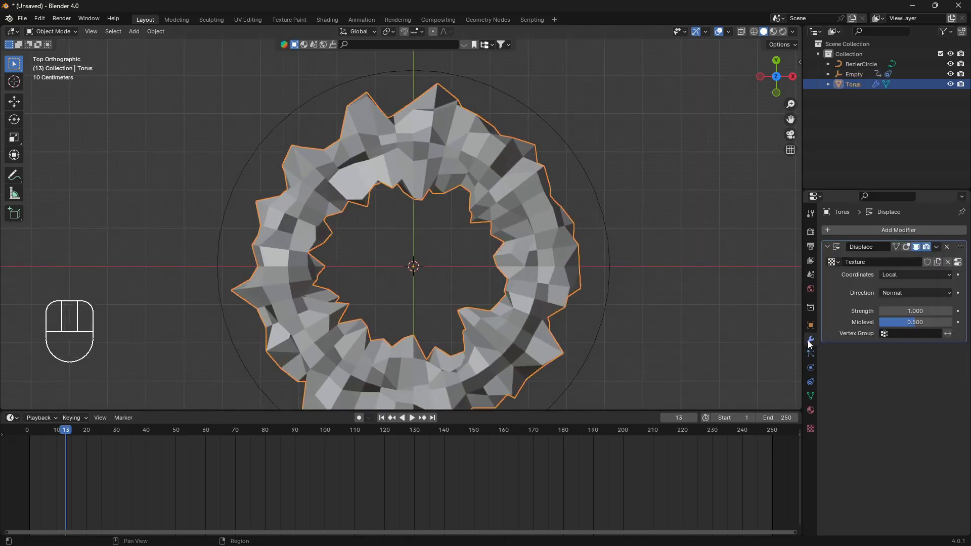
Raise the Clouds texture Size to 0.66 and reframe the view on the torus.
{"action": "left_click", "coordinate": [958, 262]}
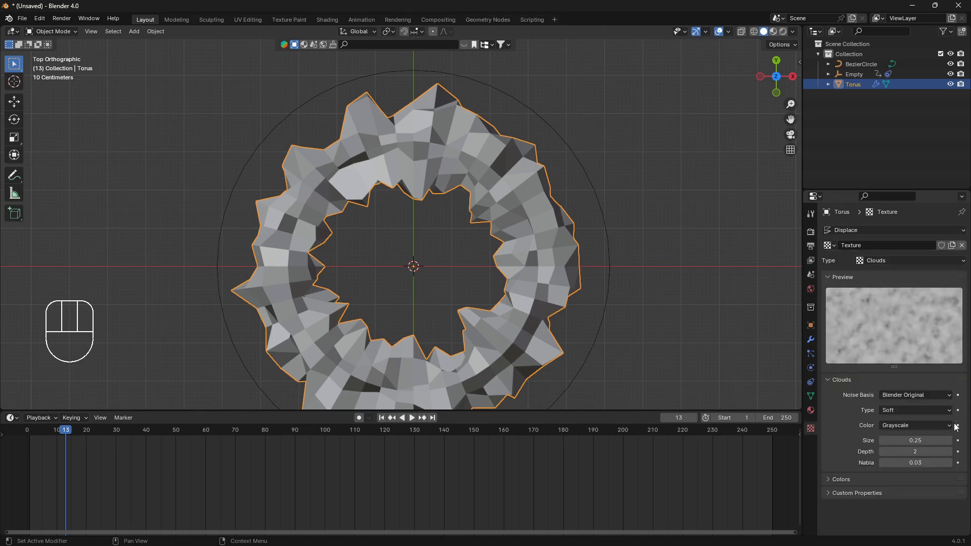
{"action": "left_click_drag", "start_coordinate": [915, 441], "coordinate": [961, 441], "text": "shift"}
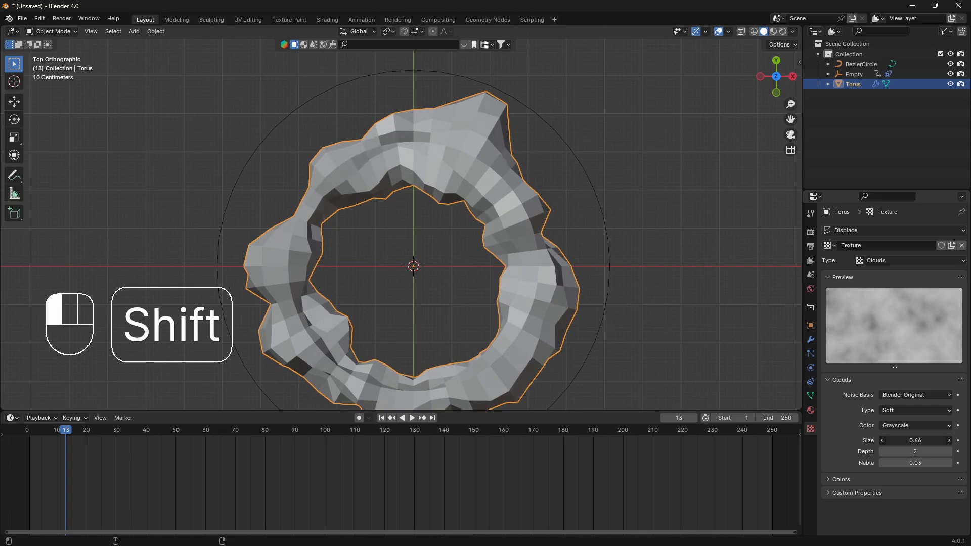
{"action": "middle_click_drag", "start_coordinate": [405, 309], "coordinate": [413, 242], "text": "shift"}
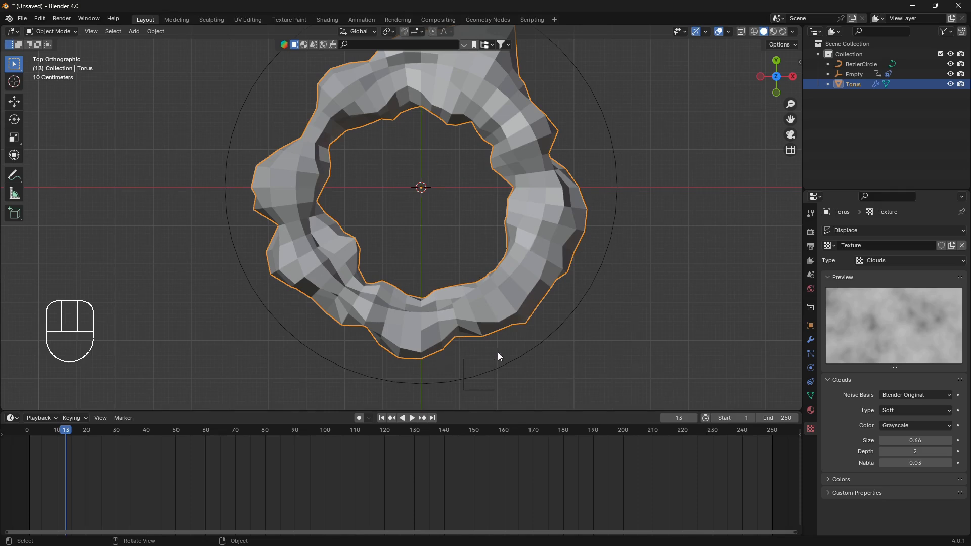
{"action": "middle_click_drag", "start_coordinate": [506, 364], "coordinate": [495, 363], "text": "shift"}
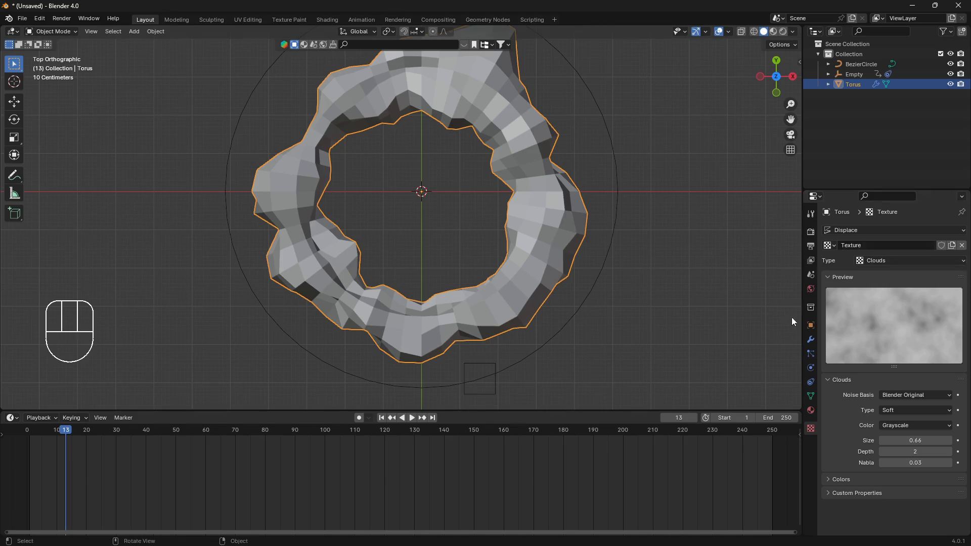
Set the Displace Coordinates to Object with the Empty, then select the BezierCircle.
{"action": "left_click", "coordinate": [811, 341]}
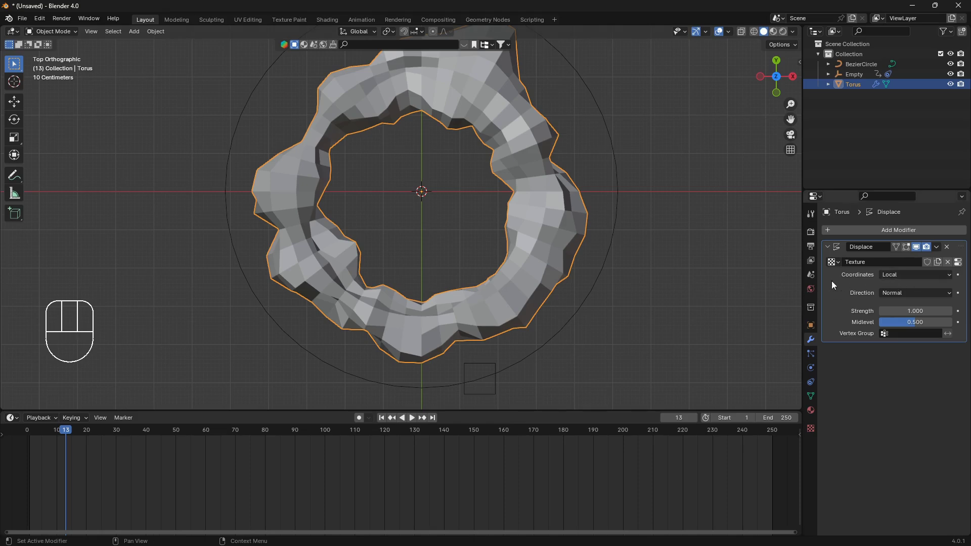
{"action": "left_click", "coordinate": [931, 275]}
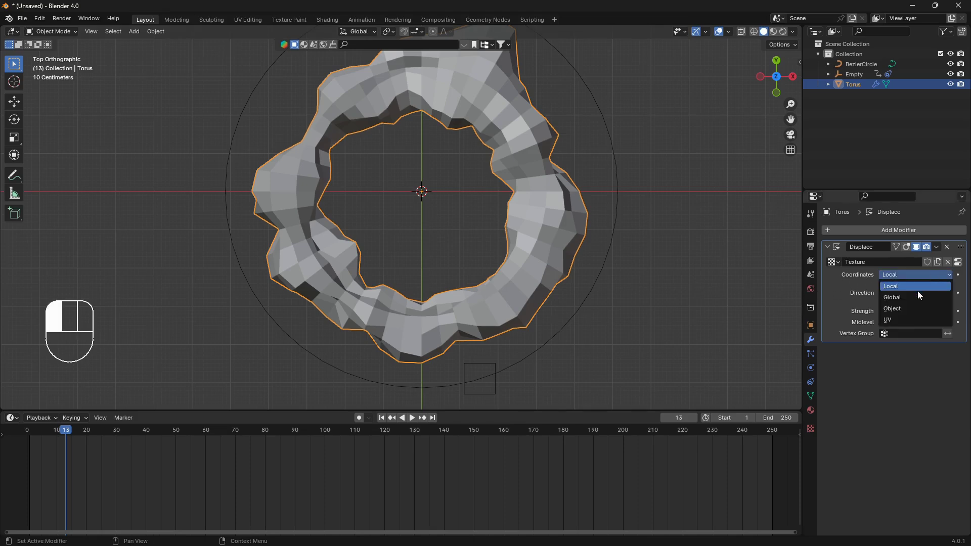
{"action": "left_click", "coordinate": [910, 309]}
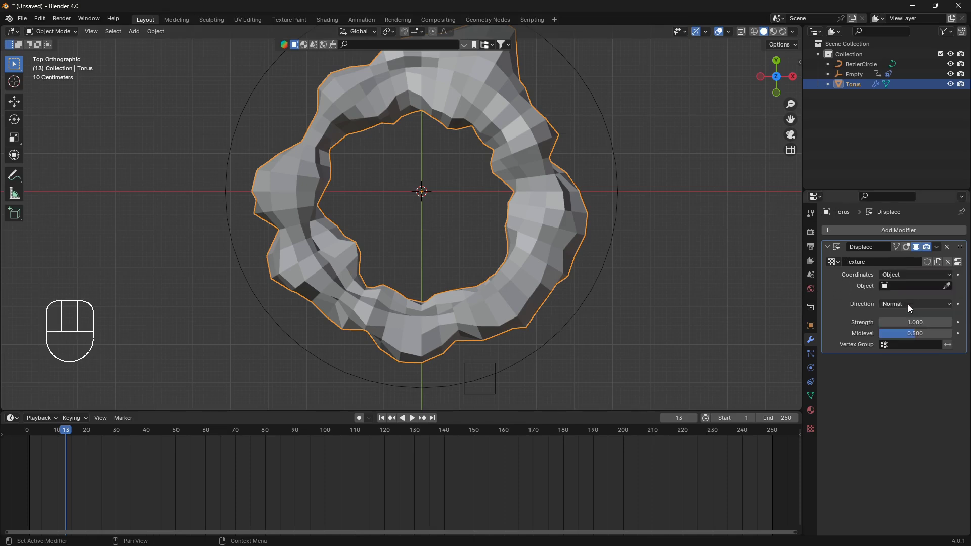
{"action": "left_click", "coordinate": [947, 286]}
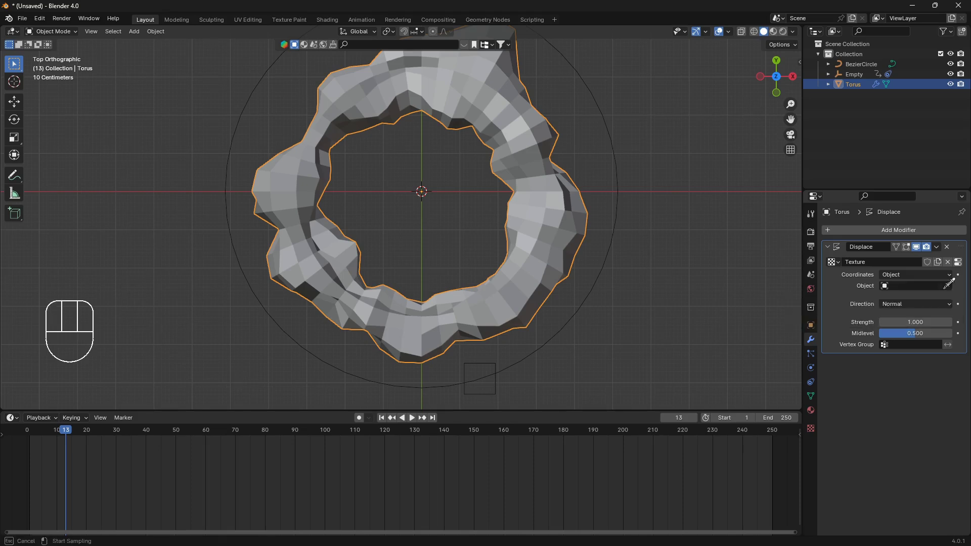
{"action": "left_click", "coordinate": [485, 362]}
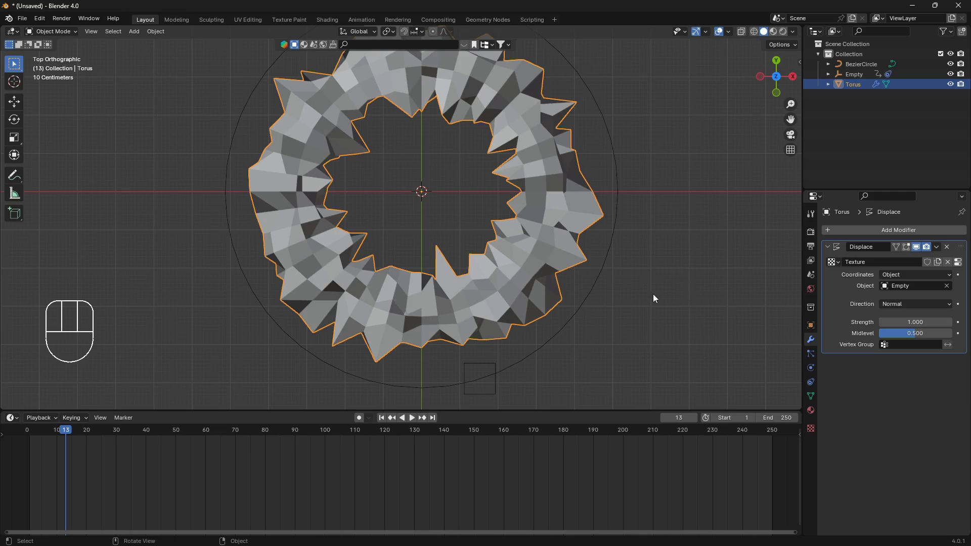
{"action": "left_click", "coordinate": [601, 267]}
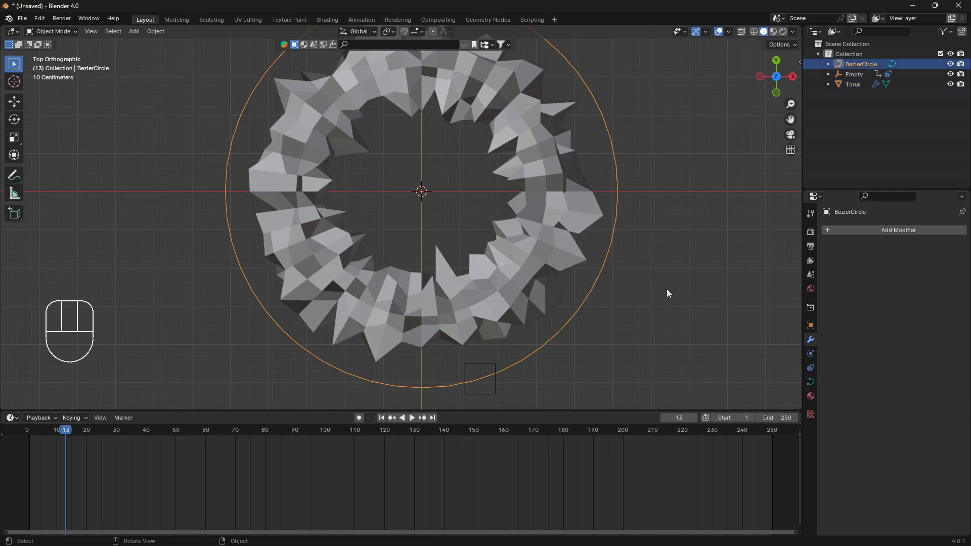
Play the animation and scale the BezierCircle down.
{"action": "key", "text": "space"}
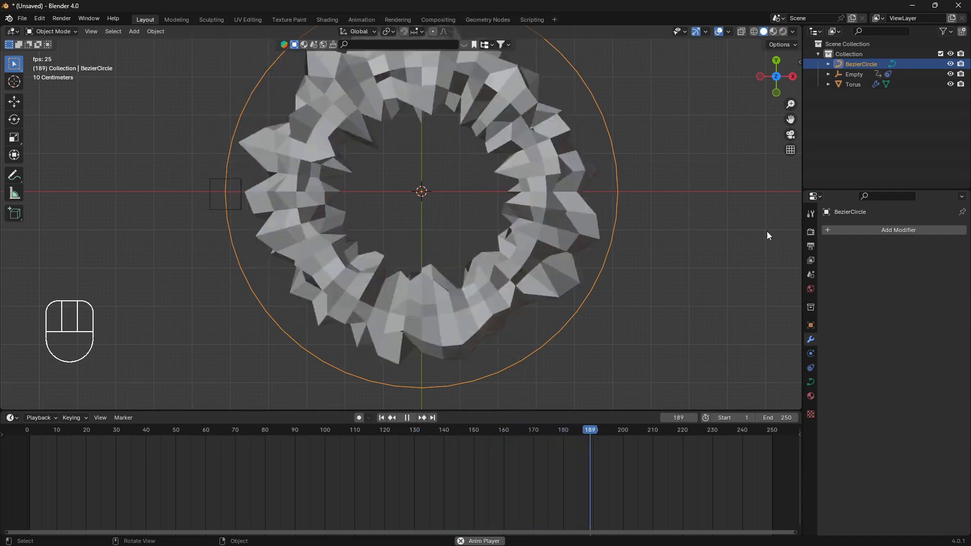
{"action": "key", "text": "s"}
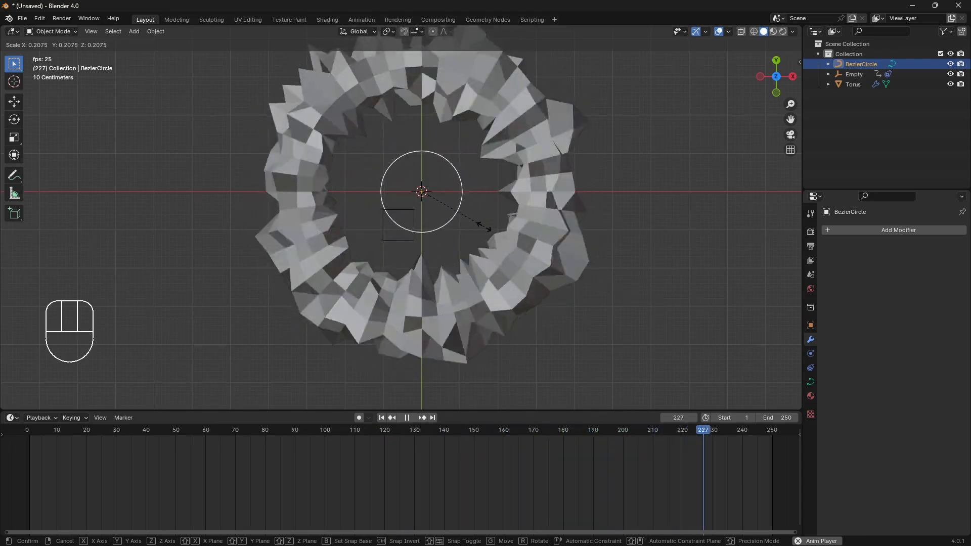
{"action": "left_click", "coordinate": [457, 211]}
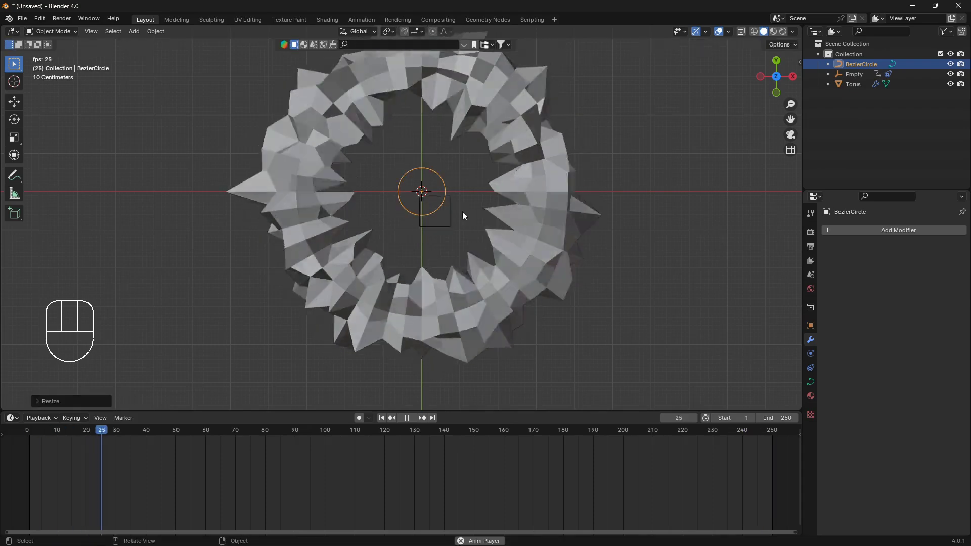
Select the torus and adjust its scale while zooming in to frame it.
{"action": "left_click", "coordinate": [518, 239]}
{"action": "key", "text": "s"}
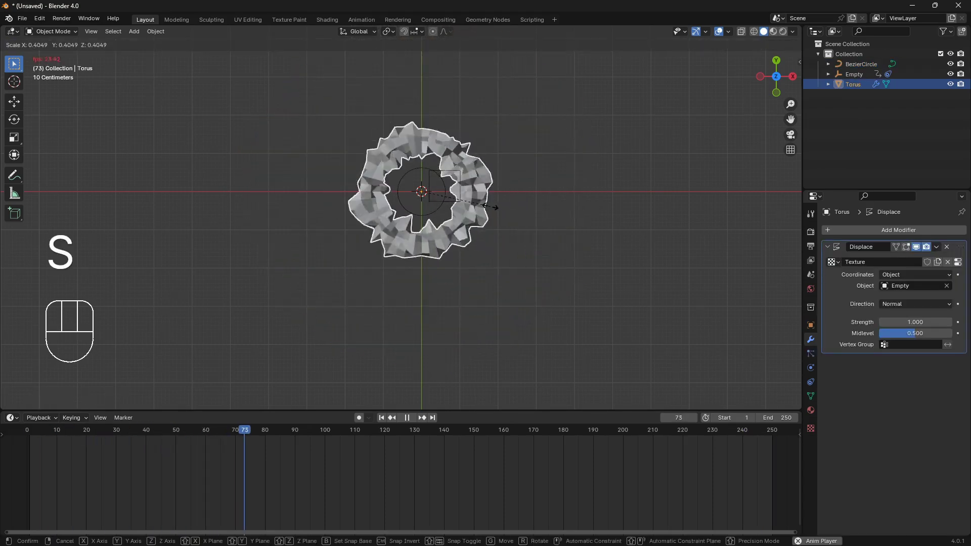
{"action": "scroll", "coordinate": [492, 233], "scroll_direction": "up", "scroll_amount": 9}
{"action": "scroll", "coordinate": [492, 239], "scroll_direction": "down", "scroll_amount": 3}
{"action": "middle_click_drag", "start_coordinate": [493, 239], "coordinate": [412, 284], "text": "shift"}
{"action": "key", "text": "s"}
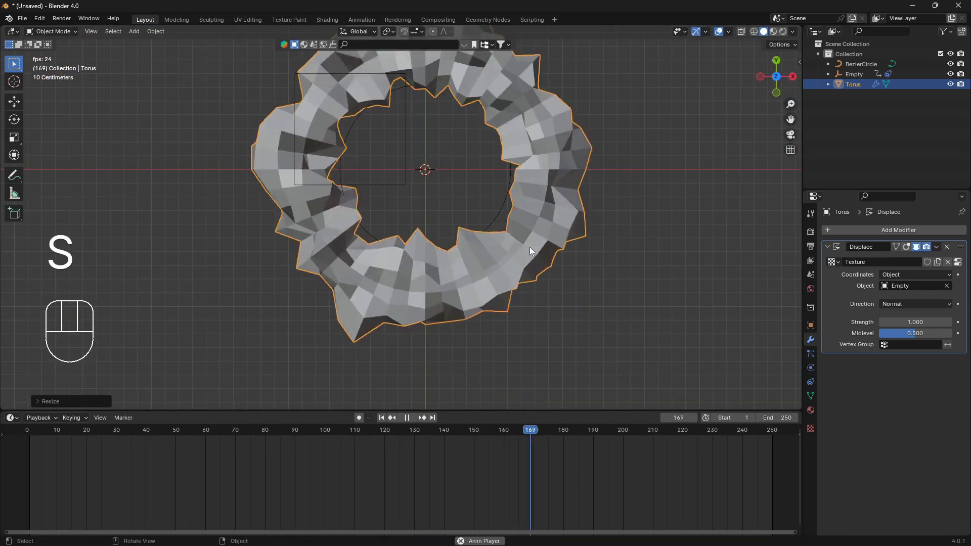
{"action": "middle_click_drag", "start_coordinate": [530, 249], "coordinate": [532, 305], "text": "shift"}
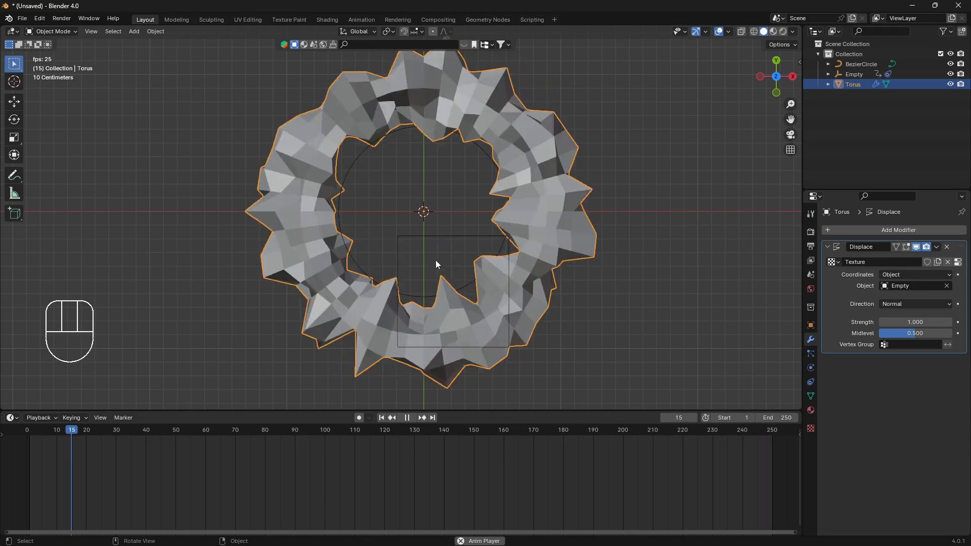
Reselect the BezierCircle and shrink it to about 0.58 scale.
{"action": "left_click", "coordinate": [348, 251]}
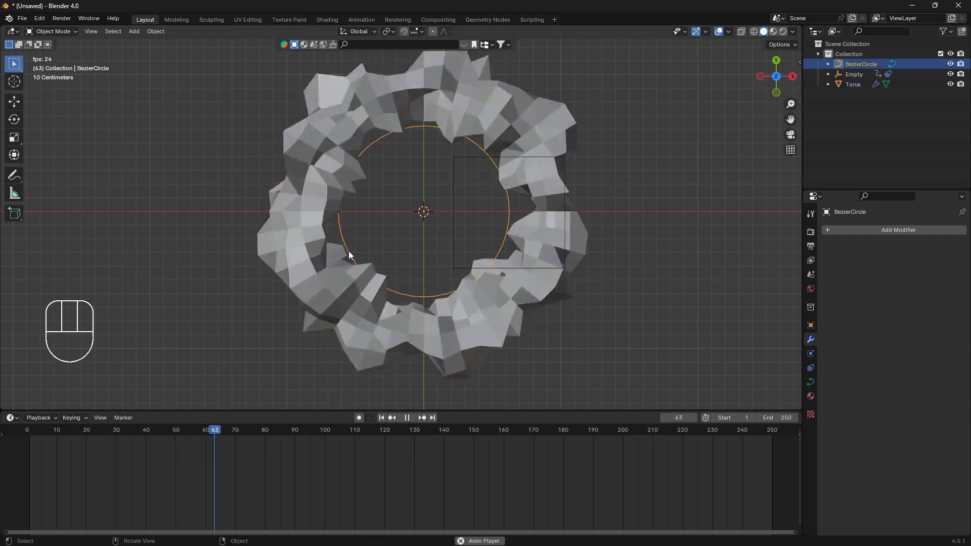
{"action": "key", "text": "s"}
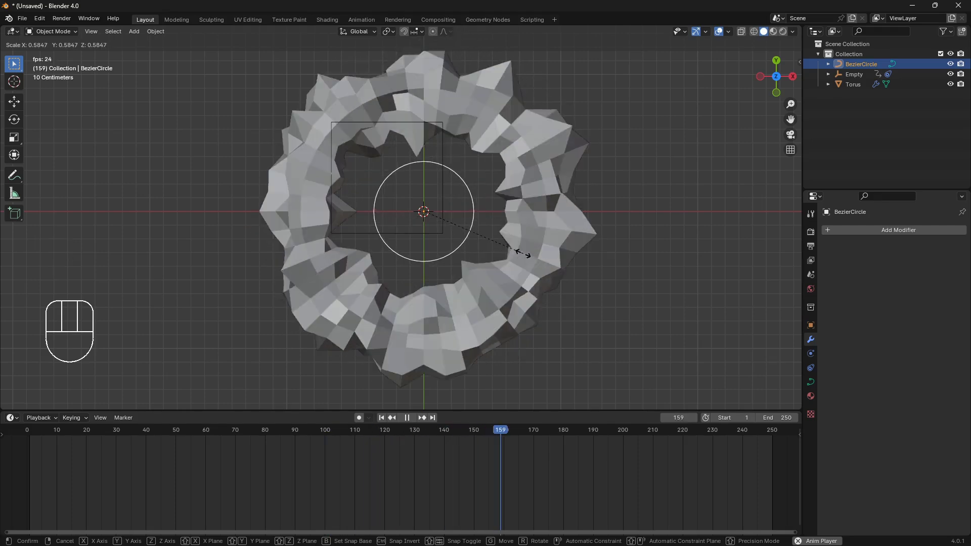
{"action": "left_click", "coordinate": [523, 253]}
Set the torus's Displace Strength to -0.580 and fine-tune the Clouds Size.
{"action": "left_click", "coordinate": [551, 195]}
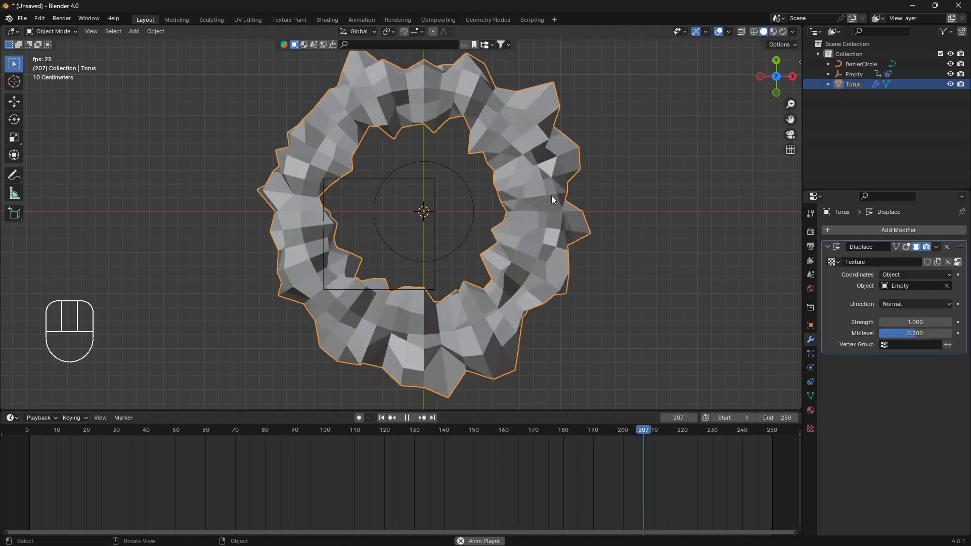
{"action": "mouse_move", "coordinate": [906, 322]}
{"action": "left_mouse_down", "text": "shift"}
{"action": "mouse_move", "coordinate": [915, 322]}
{"action": "mouse_move", "coordinate": [895, 322]}
{"action": "mouse_move", "coordinate": [907, 322]}
{"action": "left_mouse_up", "text": "shift"}
{"action": "left_click", "coordinate": [958, 262]}
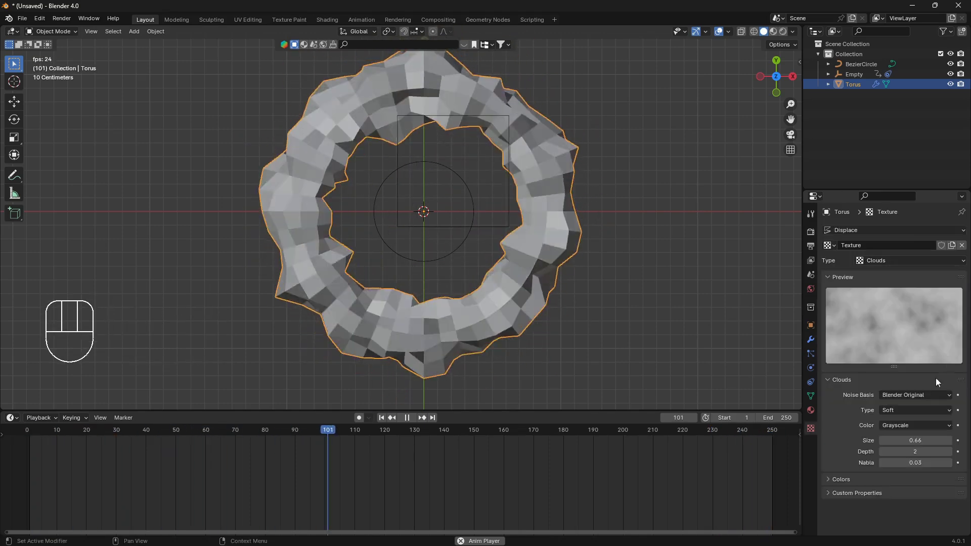
{"action": "left_click_drag", "start_coordinate": [916, 440], "coordinate": [925, 441]}
Return to the torus's modifier stack and bring up the Deform modifier list.
{"action": "left_click", "coordinate": [811, 340]}
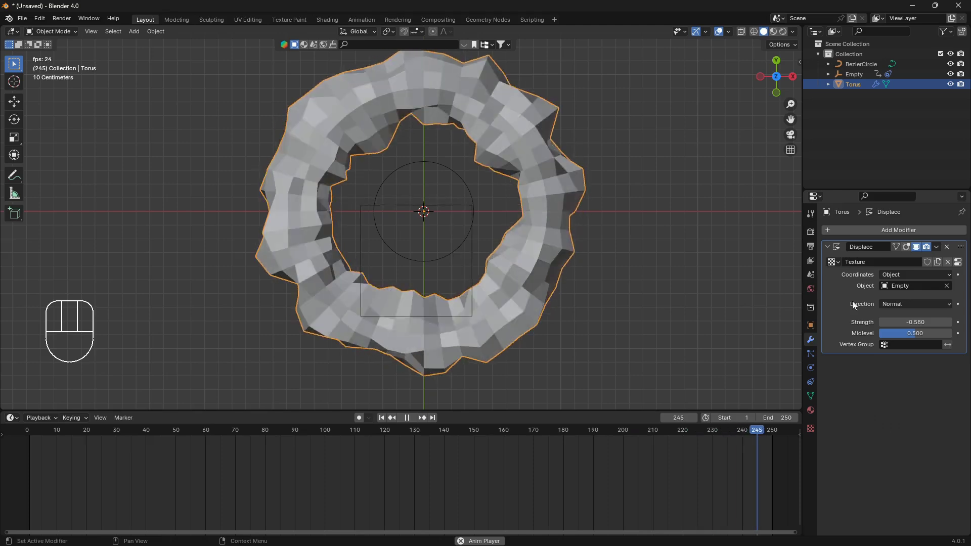
{"action": "left_click", "coordinate": [895, 231]}
{"action": "mouse_move", "coordinate": [894, 232]}
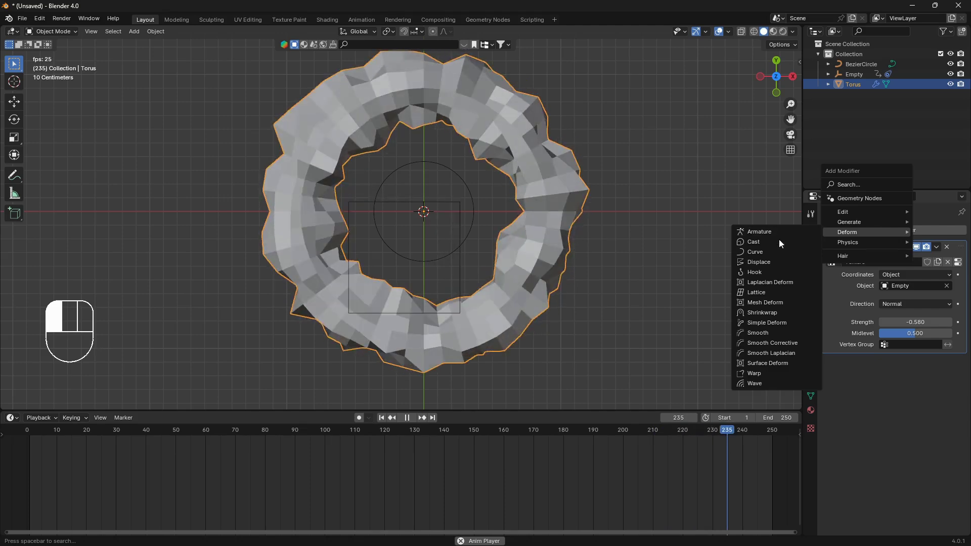
Add a Corrective Smooth modifier after Displace and set the Displace strength to 4.370.
{"action": "left_click", "coordinate": [786, 344]}
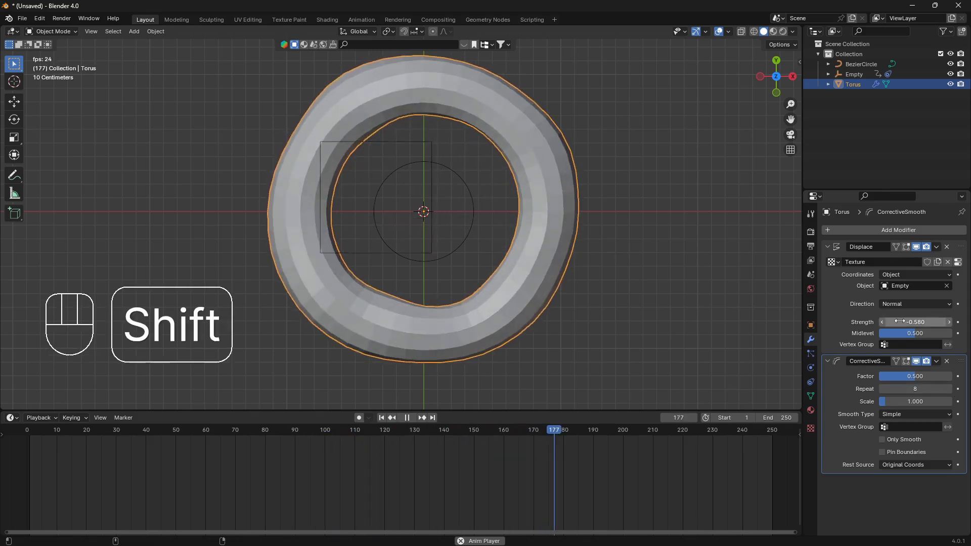
{"action": "left_click_drag", "start_coordinate": [915, 322], "coordinate": [938, 323], "text": "shift"}
{"action": "middle_click_drag", "start_coordinate": [374, 263], "coordinate": [245, 248]}
From the top view, scale the torus along the Y axis instead of X.
{"action": "key", "text": "KP_7"}
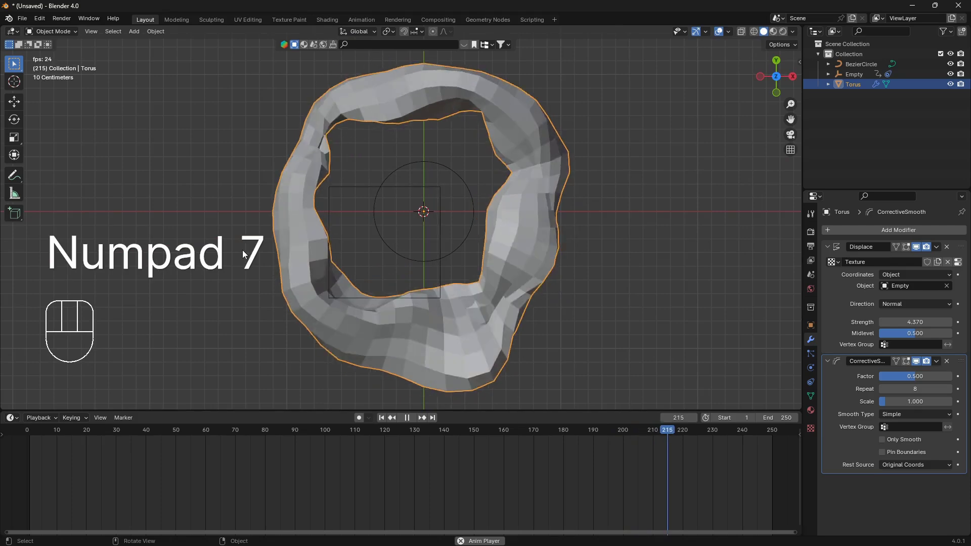
{"action": "key", "text": "s"}
{"action": "key", "text": "x"}
{"action": "right_click", "coordinate": [607, 190]}
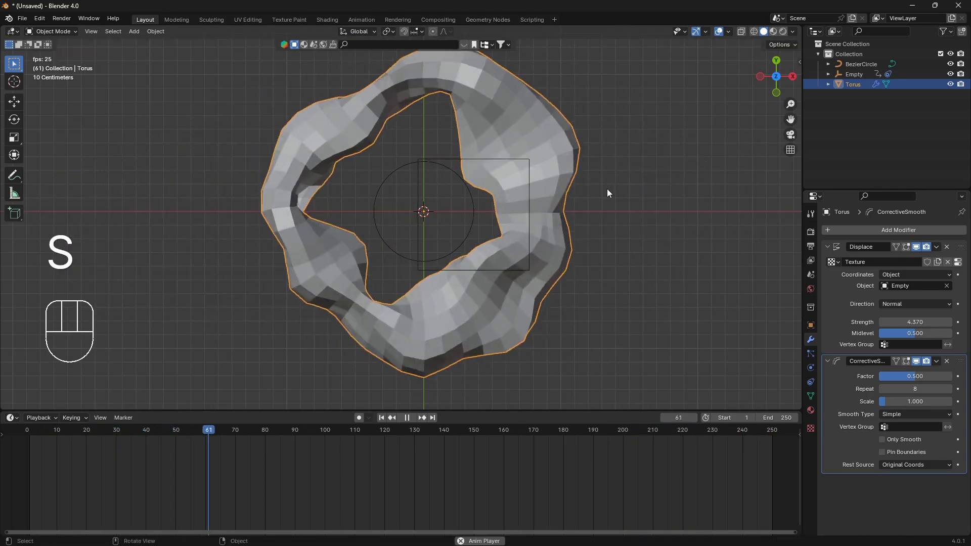
{"action": "key", "text": "s"}
{"action": "key", "text": "y"}
{"action": "left_click", "coordinate": [623, 217]}
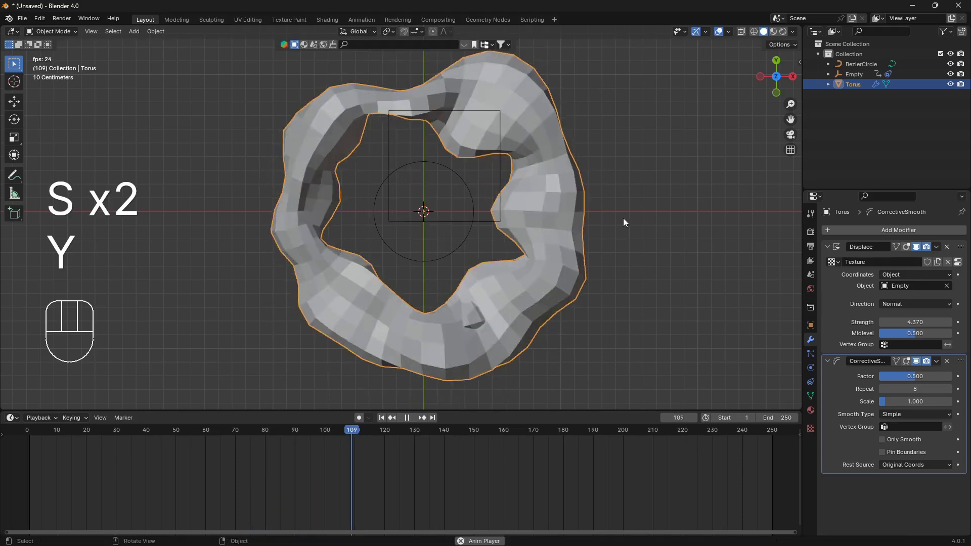
Collapse the Displace and Corrective Smooth panels and add a Simple Deform modifier.
{"action": "left_click", "coordinate": [891, 229]}
{"action": "mouse_move", "coordinate": [891, 226]}
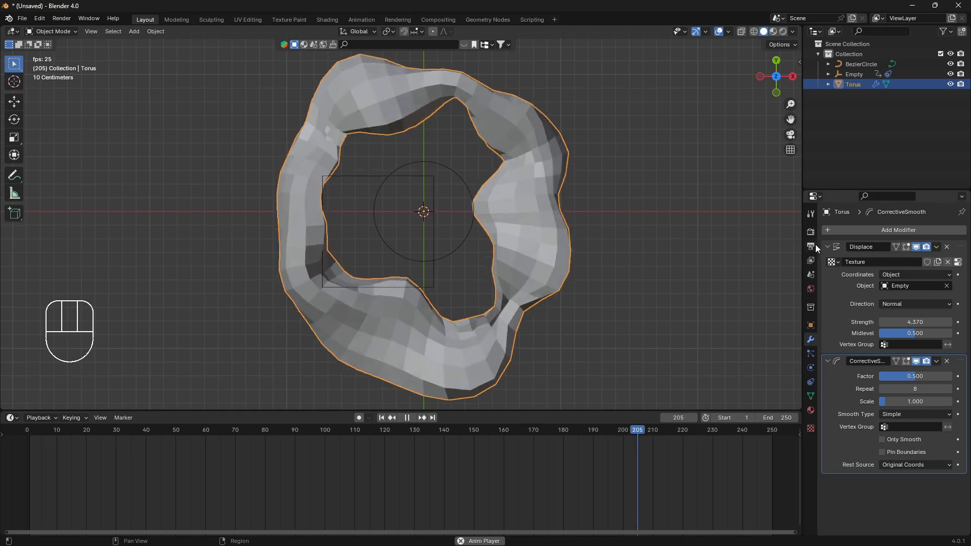
{"action": "left_click", "coordinate": [827, 247]}
{"action": "left_click", "coordinate": [828, 261]}
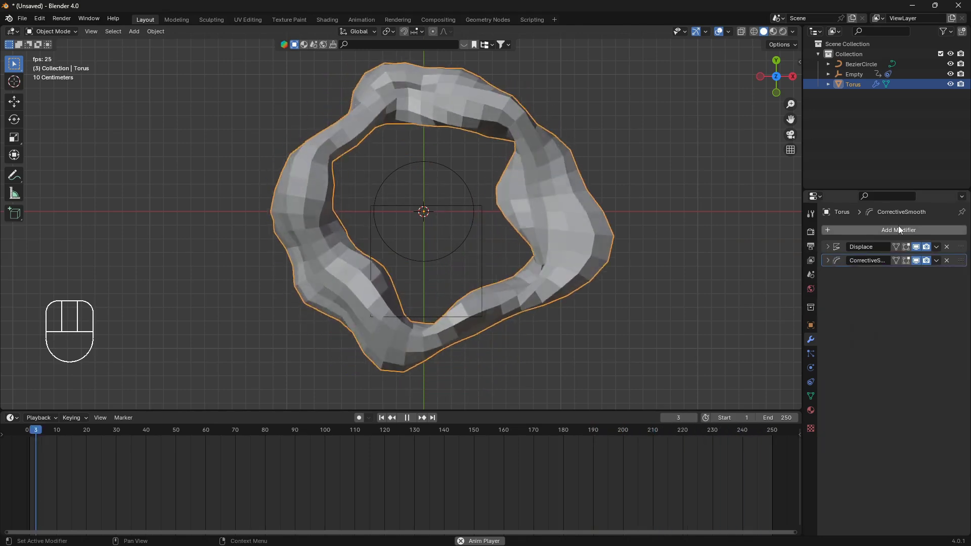
{"action": "left_click", "coordinate": [898, 230]}
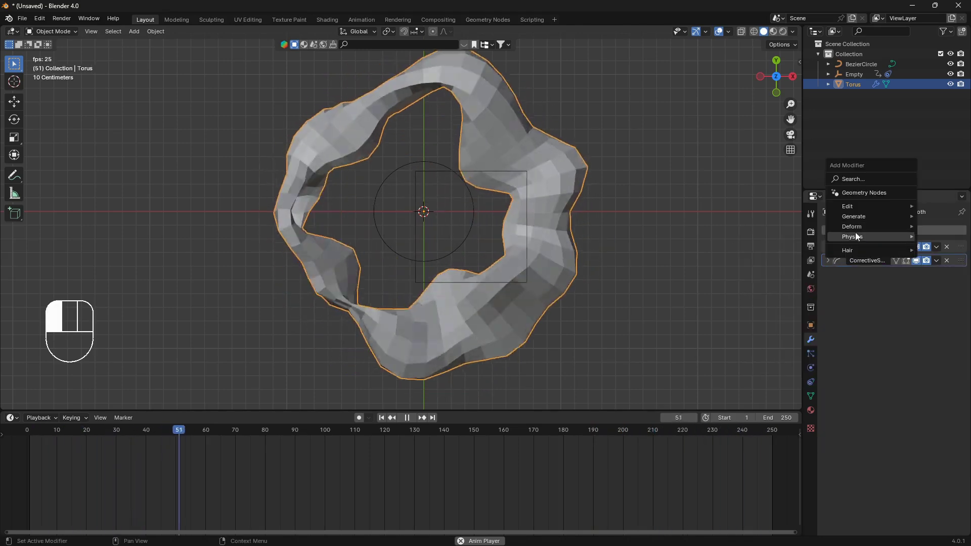
{"action": "mouse_move", "coordinate": [867, 226]}
{"action": "left_click", "coordinate": [770, 320]}
Try Taper on the Y axis, then set Simple Deform to Bend at -84.9° on Y.
{"action": "left_click", "coordinate": [909, 291]}
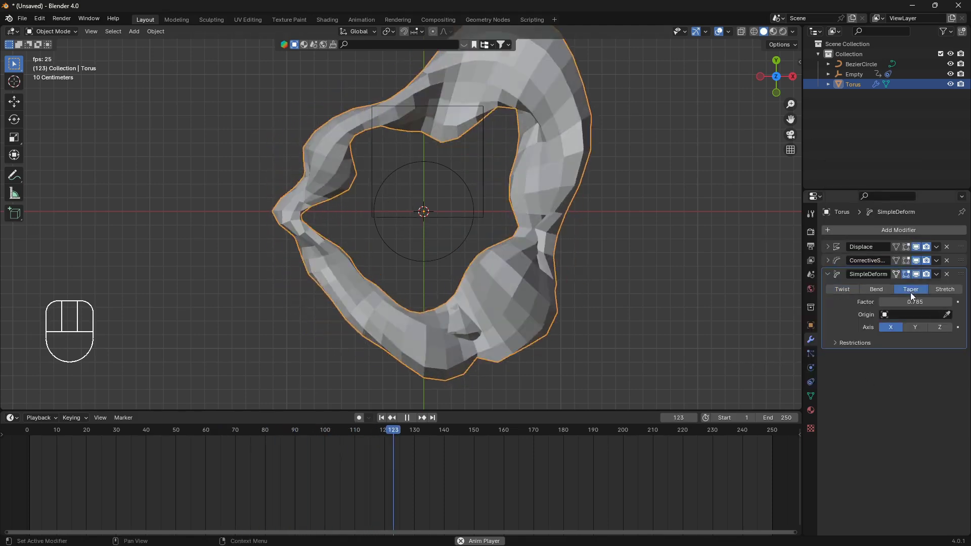
{"action": "left_click", "coordinate": [924, 328]}
{"action": "left_click_drag", "start_coordinate": [908, 302], "coordinate": [807, 302]}
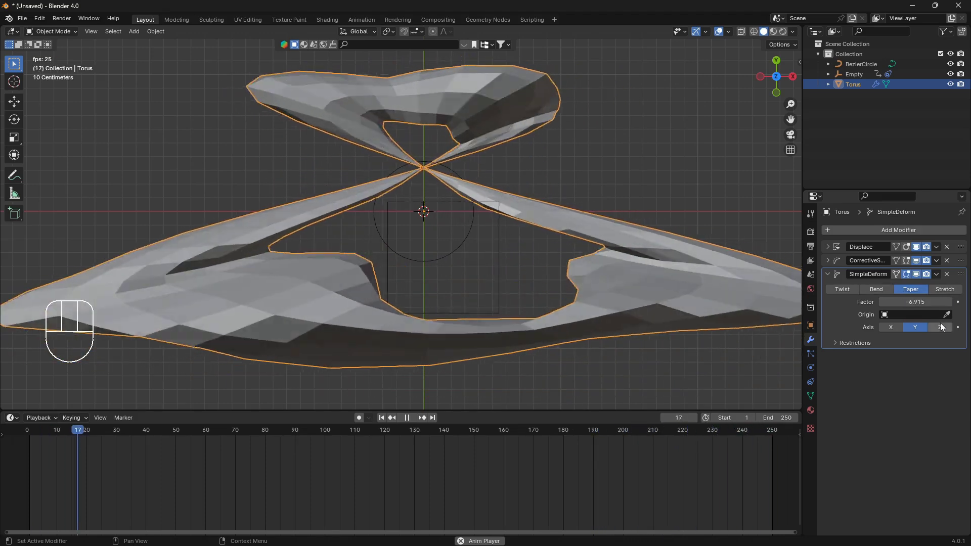
{"action": "left_click", "coordinate": [939, 326]}
{"action": "left_click", "coordinate": [918, 326]}
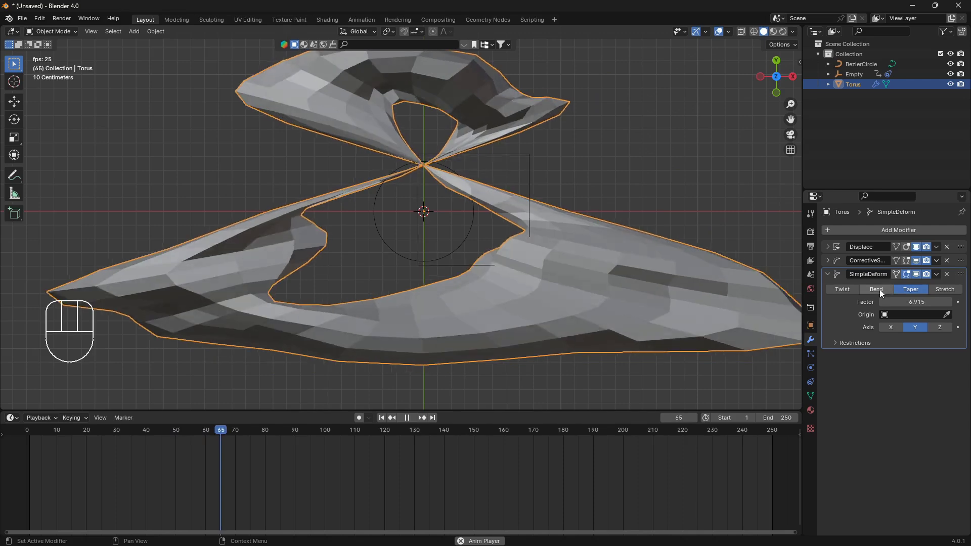
{"action": "left_click", "coordinate": [877, 289]}
{"action": "mouse_move", "coordinate": [880, 302]}
{"action": "left_mouse_down"}
{"action": "mouse_move", "coordinate": [860, 302]}
{"action": "mouse_move", "coordinate": [900, 302]}
{"action": "mouse_move", "coordinate": [883, 302]}
{"action": "left_mouse_up"}
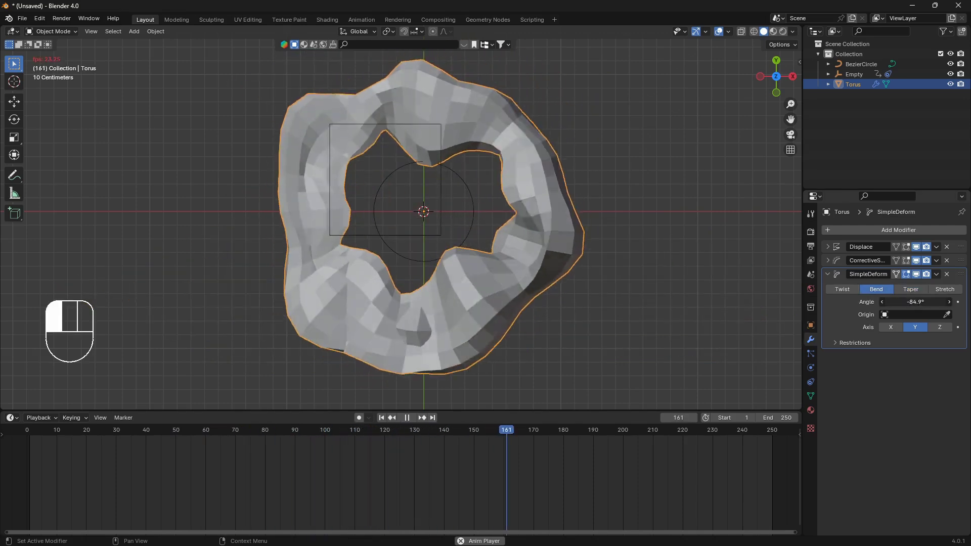
{"action": "middle_click_drag", "start_coordinate": [354, 202], "coordinate": [479, 348]}
Shade the torus smooth and view it from the top.
{"action": "right_click", "coordinate": [511, 228]}
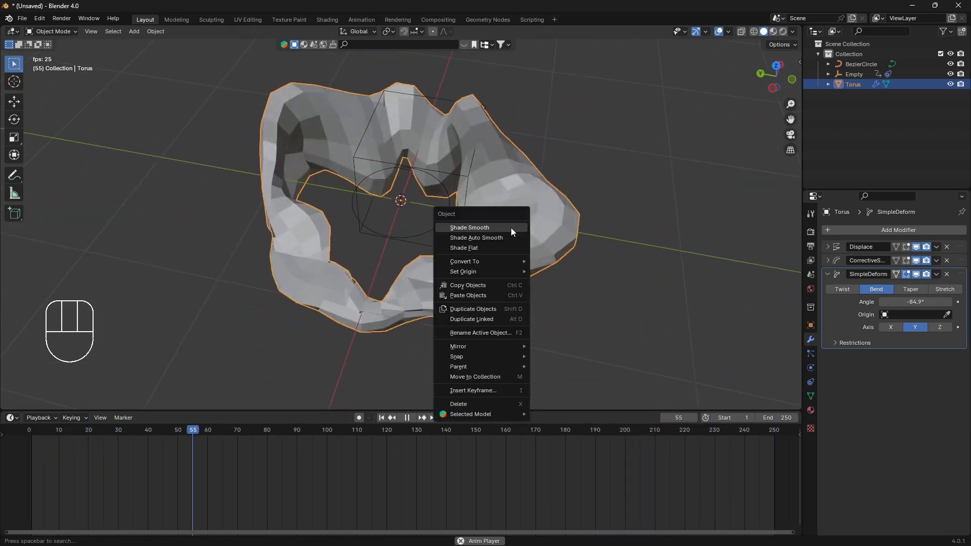
{"action": "left_click", "coordinate": [503, 228]}
{"action": "mouse_move", "coordinate": [401, 254]}
{"action": "middle_mouse_down"}
{"action": "mouse_move", "coordinate": [489, 208]}
{"action": "mouse_move", "coordinate": [496, 300]}
{"action": "mouse_move", "coordinate": [469, 286]}
{"action": "middle_mouse_up"}
{"action": "key", "text": "KP_7"}
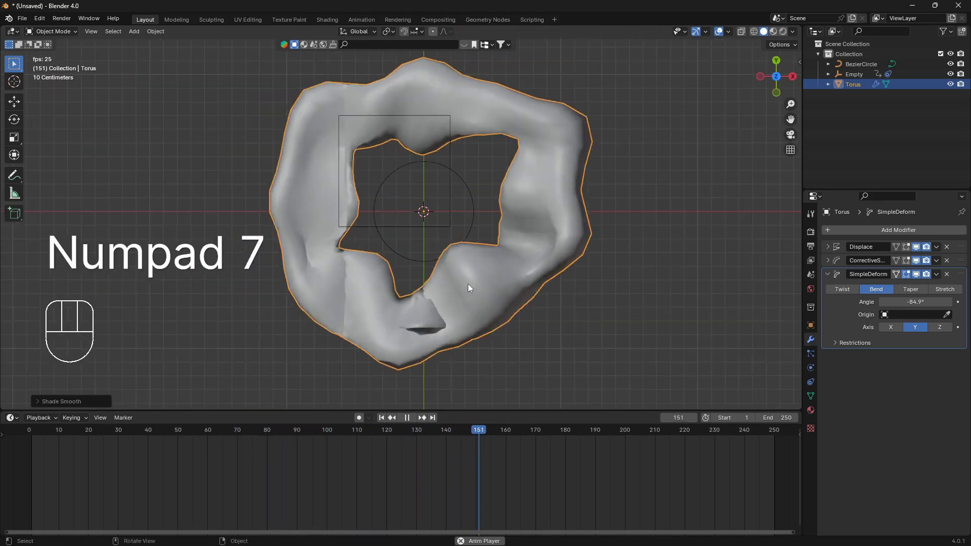
Enable ambient occlusion, bloom and screen space reflections in the EEVEE render settings.
{"action": "left_click", "coordinate": [810, 232]}
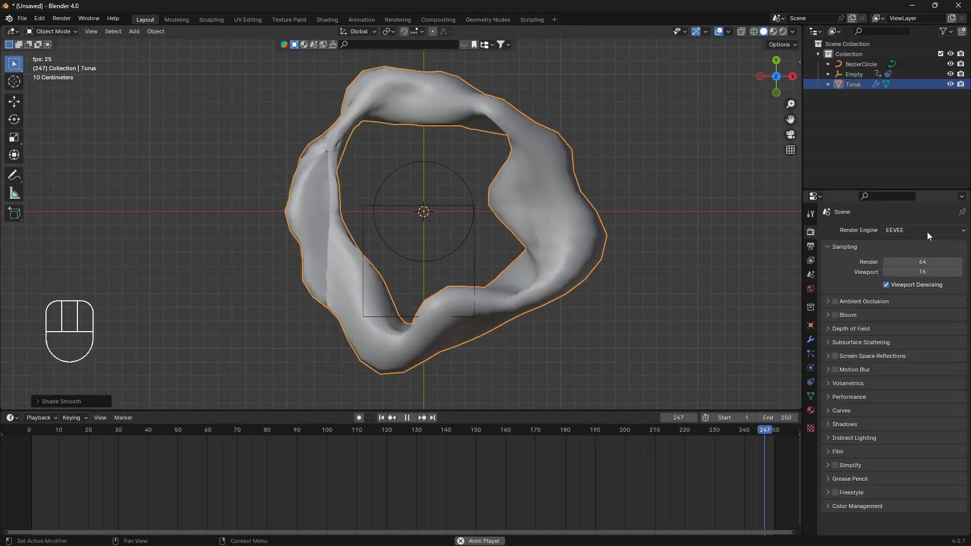
{"action": "left_click", "coordinate": [835, 301]}
{"action": "left_click", "coordinate": [836, 315]}
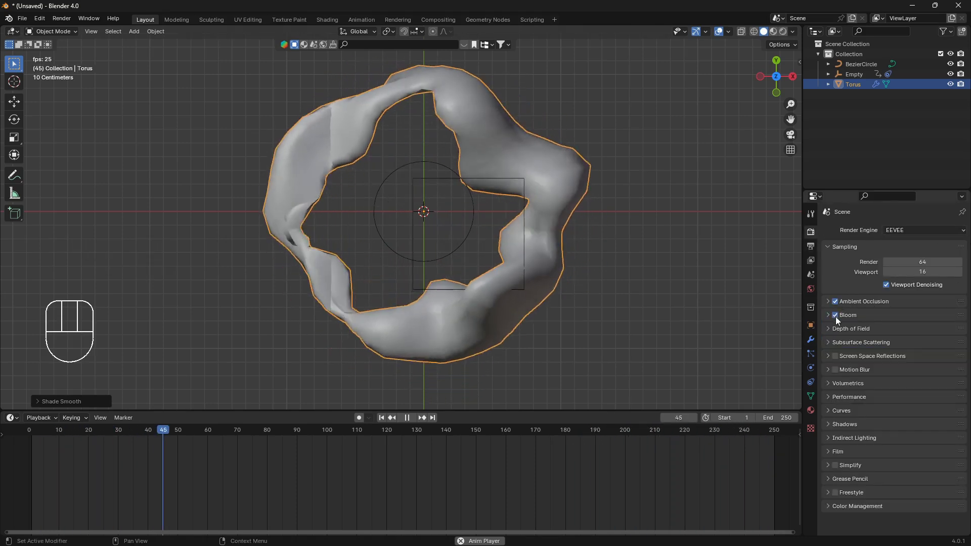
{"action": "left_click", "coordinate": [836, 356]}
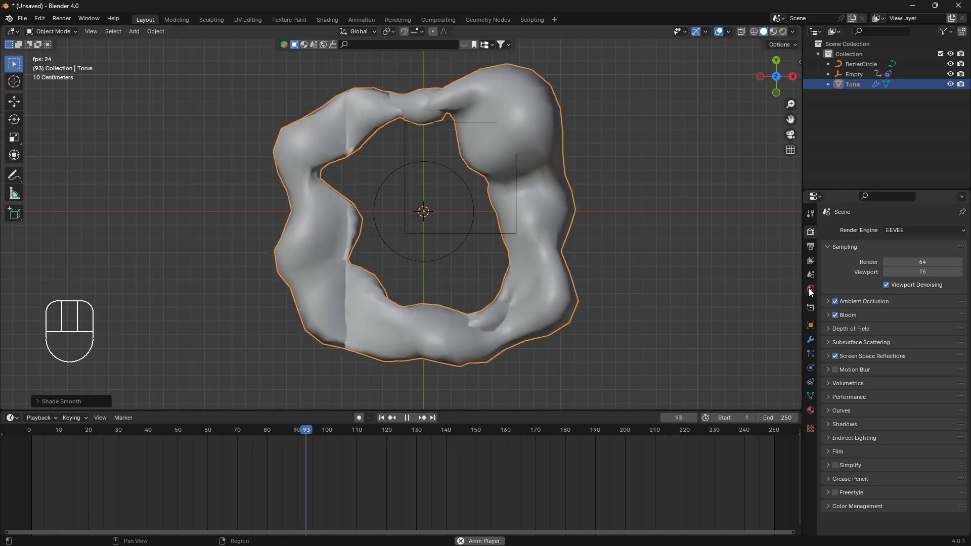
Set the world colour to a Sky Texture with strength 0.3.
{"action": "left_click", "coordinate": [809, 289]}
{"action": "left_click", "coordinate": [885, 299]}
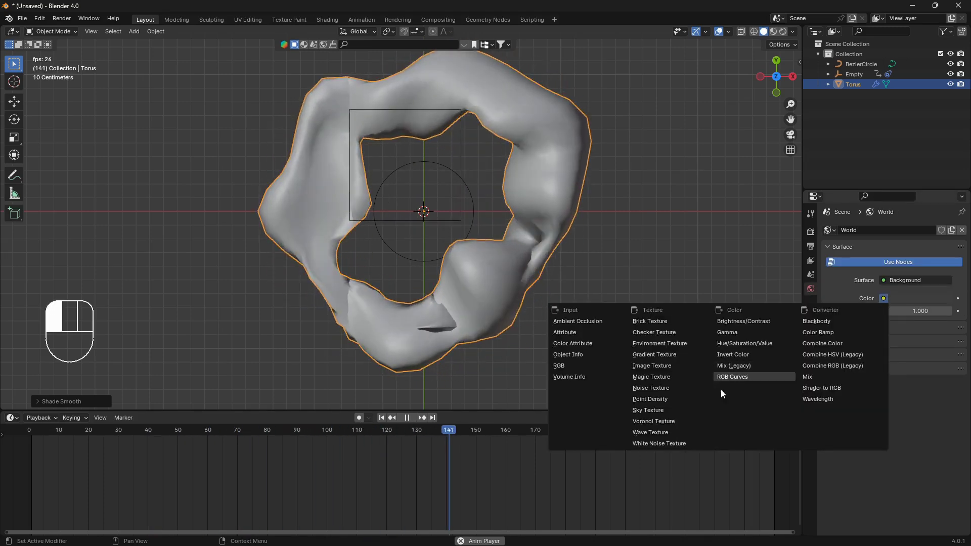
{"action": "left_click", "coordinate": [923, 441]}
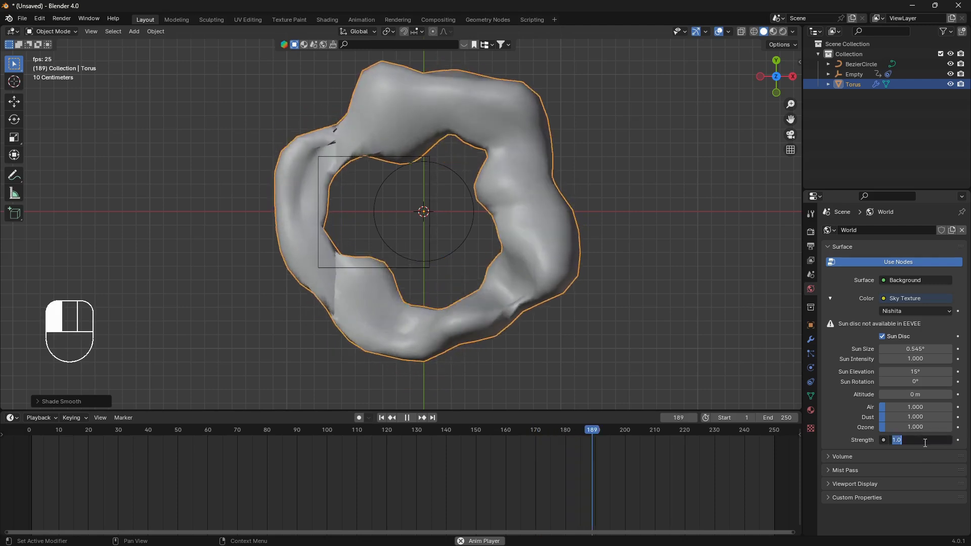
{"action": "key", "text": "BackSpace"}
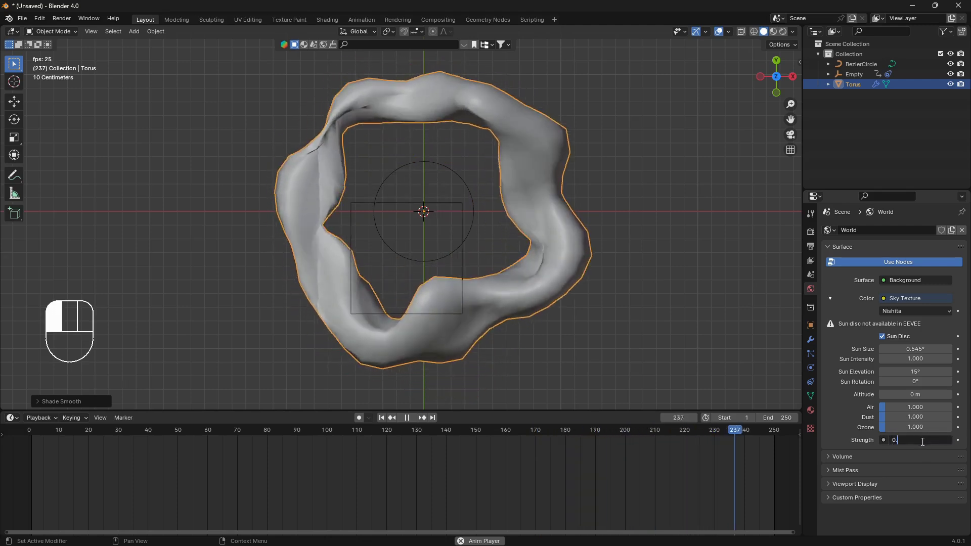
{"action": "type", "text": "0.3"}
{"action": "key", "text": "Return"}
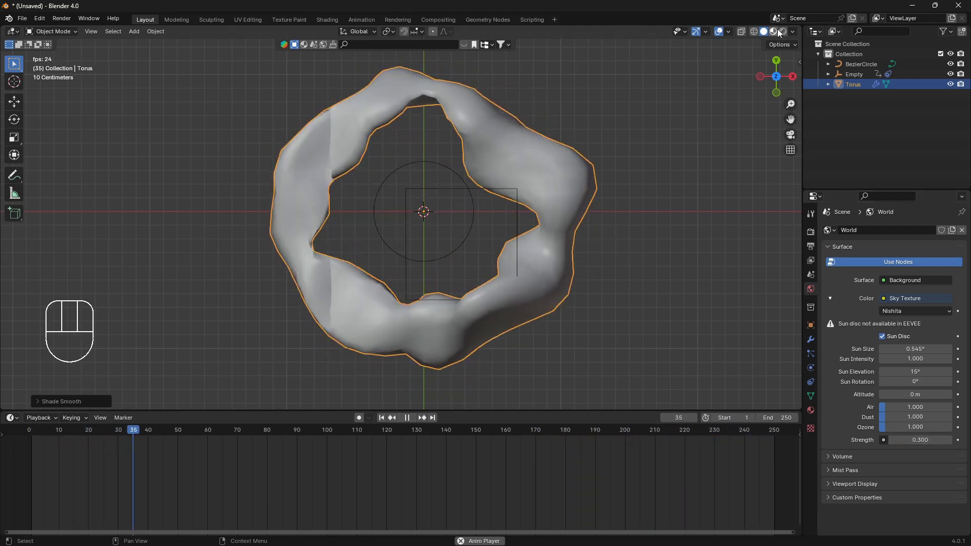
Switch to Rendered shading, orbit from the sky horizon to above the torus, and show the sidebar.
{"action": "left_click", "coordinate": [783, 31]}
{"action": "middle_click_drag", "start_coordinate": [568, 282], "coordinate": [555, 174]}
{"action": "mouse_move", "coordinate": [898, 534]}
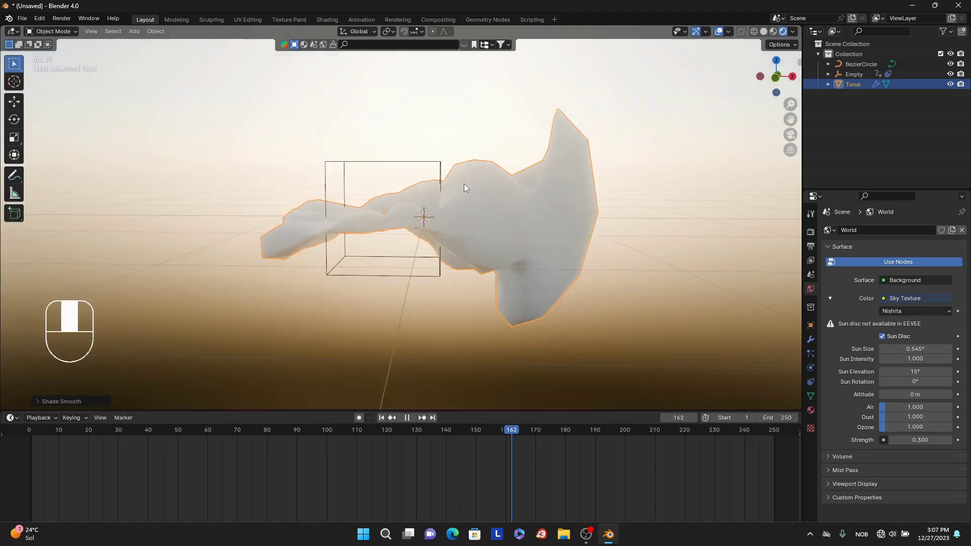
{"action": "middle_click_drag", "start_coordinate": [463, 184], "coordinate": [687, 220]}
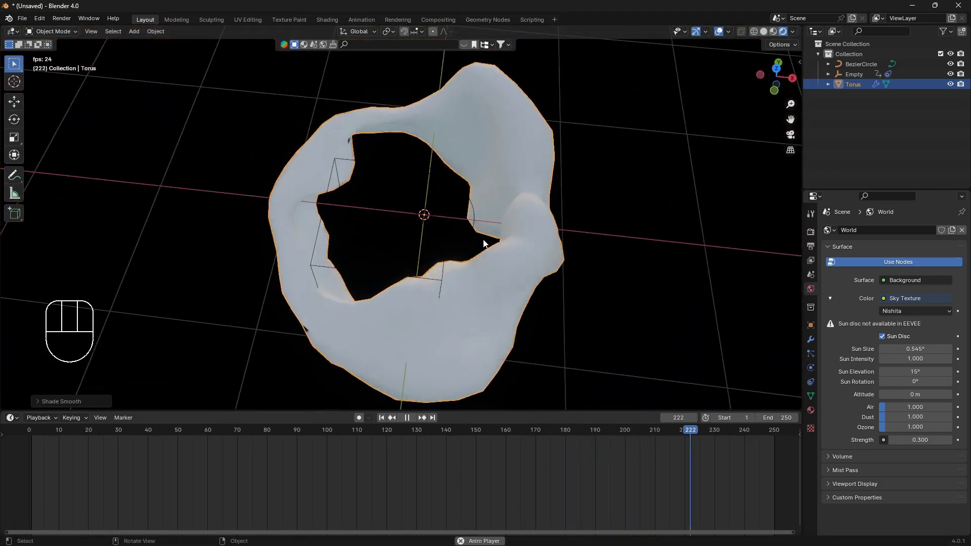
{"action": "key", "text": "n"}
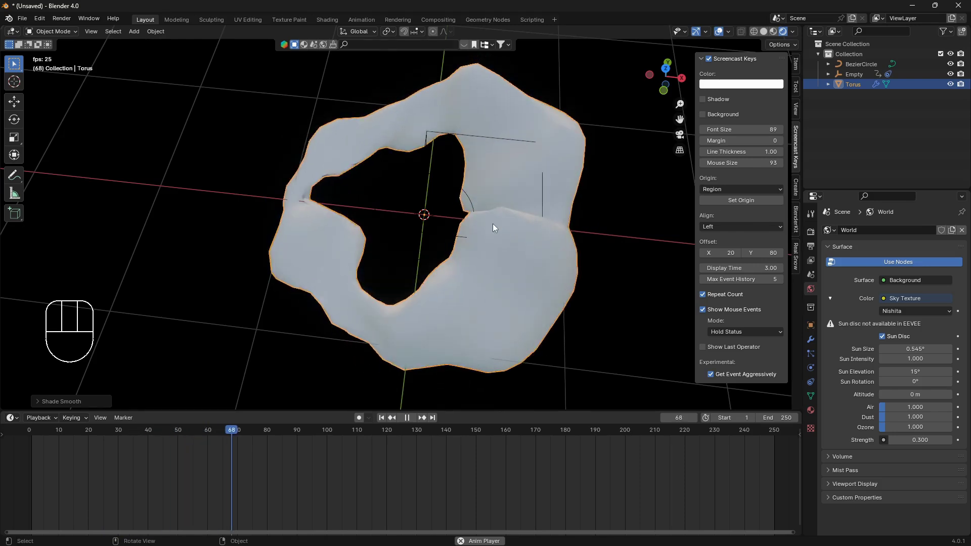
Turn Wi-Fi on in Quick Settings, connect to the open network, and close the flyout.
{"action": "middle_click_drag", "start_coordinate": [492, 224], "coordinate": [498, 172]}
{"action": "left_click", "coordinate": [893, 542]}
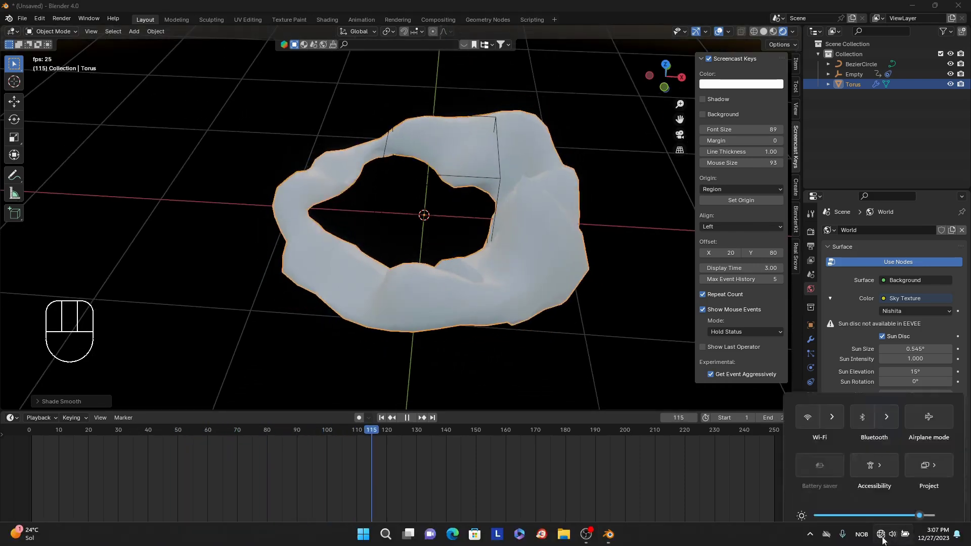
{"action": "left_click", "coordinate": [827, 340]}
{"action": "left_click", "coordinate": [944, 325]}
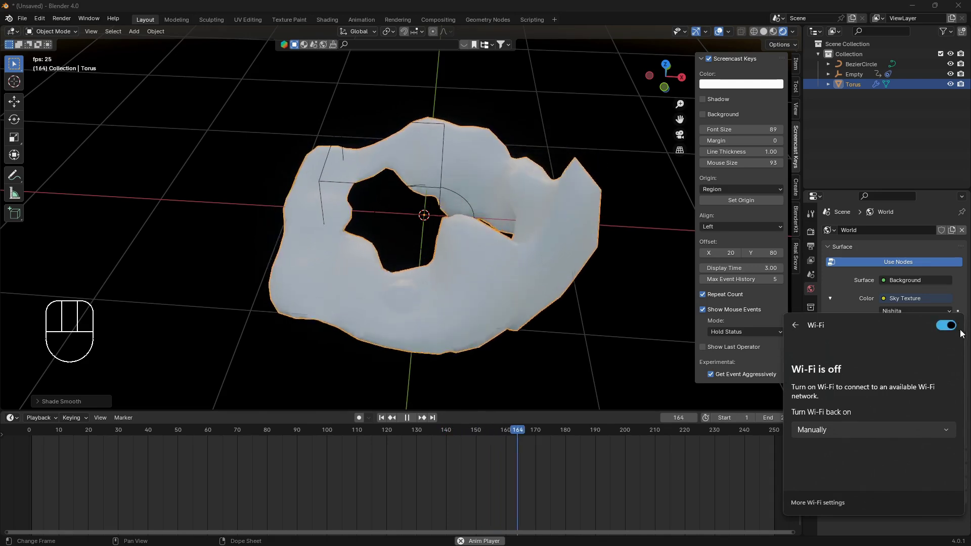
{"action": "left_click", "coordinate": [883, 345]}
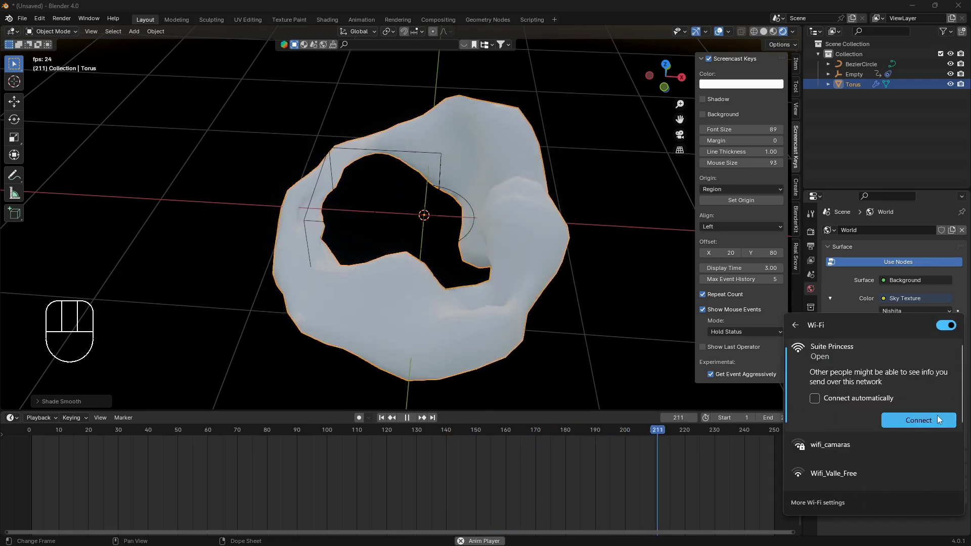
{"action": "left_click", "coordinate": [935, 416]}
{"action": "left_click", "coordinate": [656, 350]}
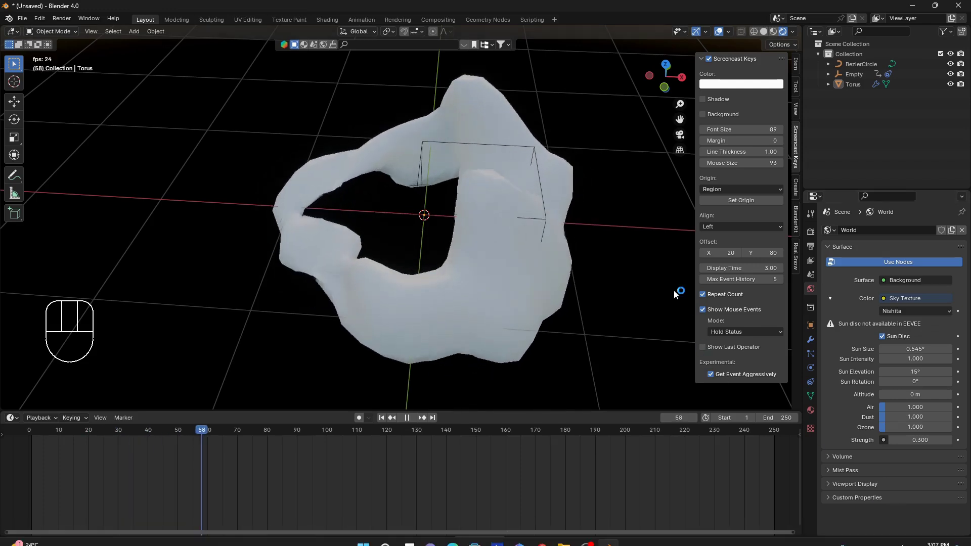
Hide the sidebar, search for 'gold' in the viewport header, and orbit down toward the sky.
{"action": "key", "text": "n"}
{"action": "left_click", "coordinate": [405, 45]}
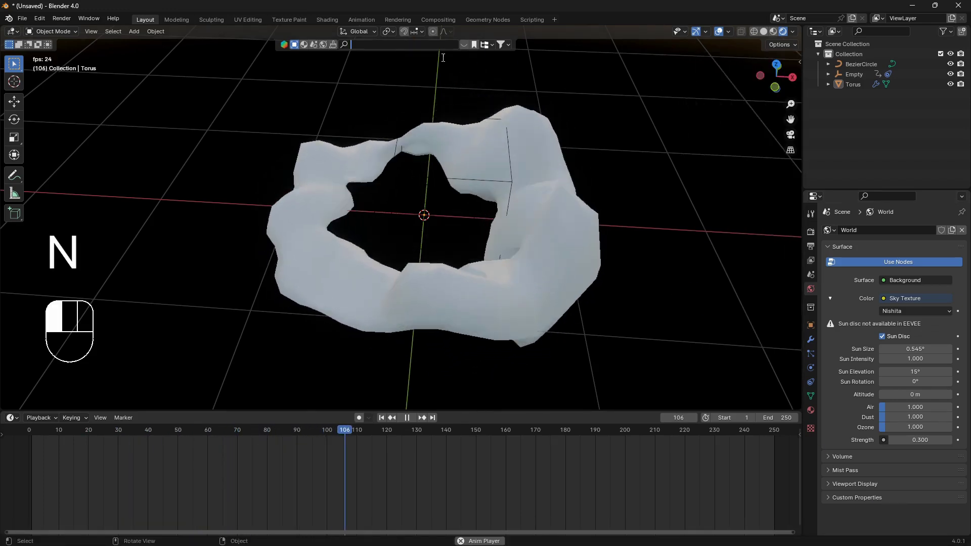
{"action": "type", "text": "n"}
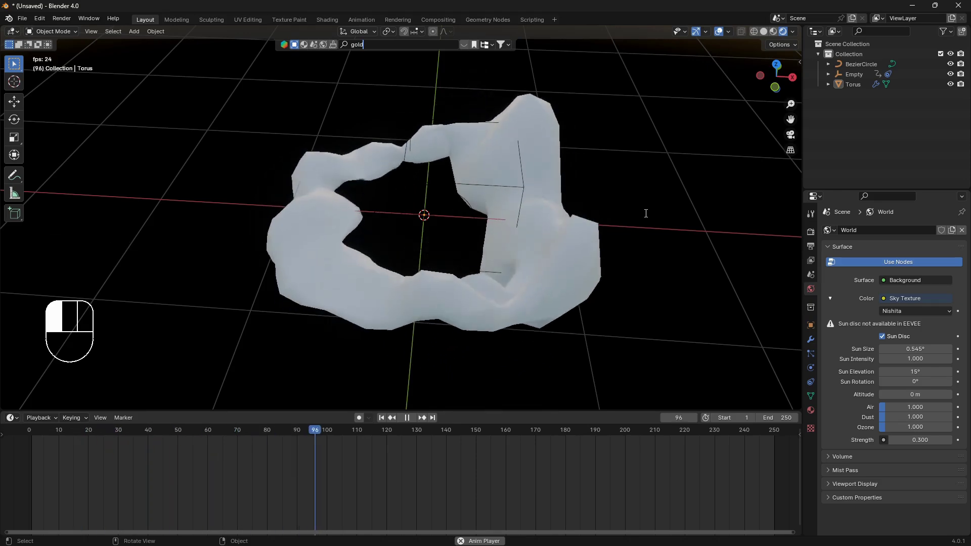
{"action": "middle_click_drag", "start_coordinate": [572, 192], "coordinate": [561, 161]}
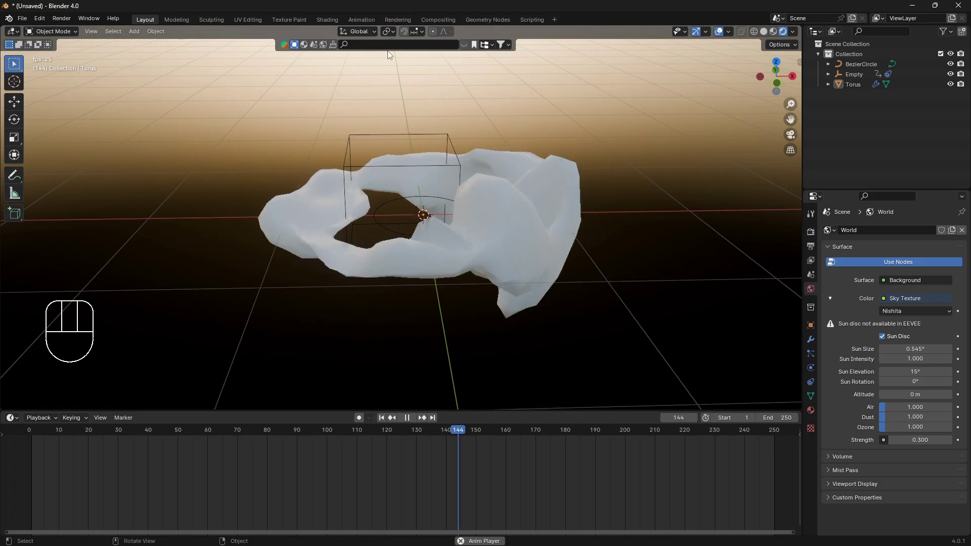